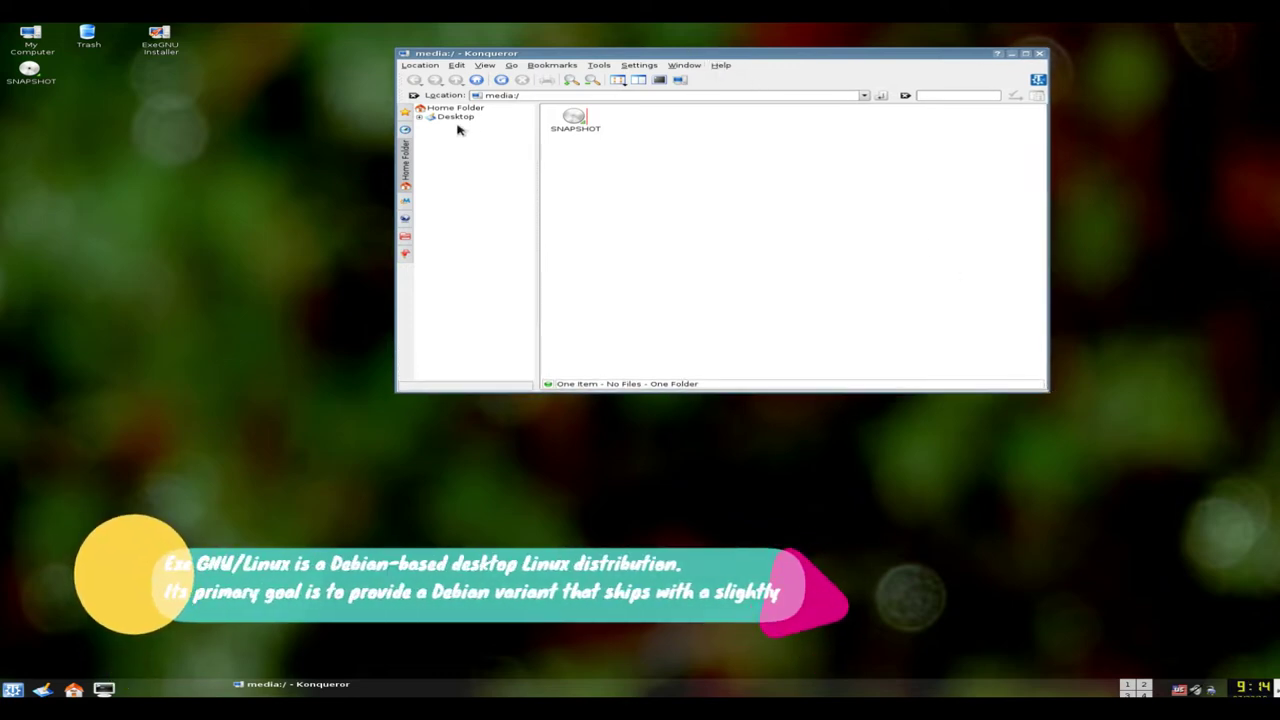
- Look through Konqueror's History and metabar sidebar views and show the root folder tree
click(405, 165)
click(406, 116)
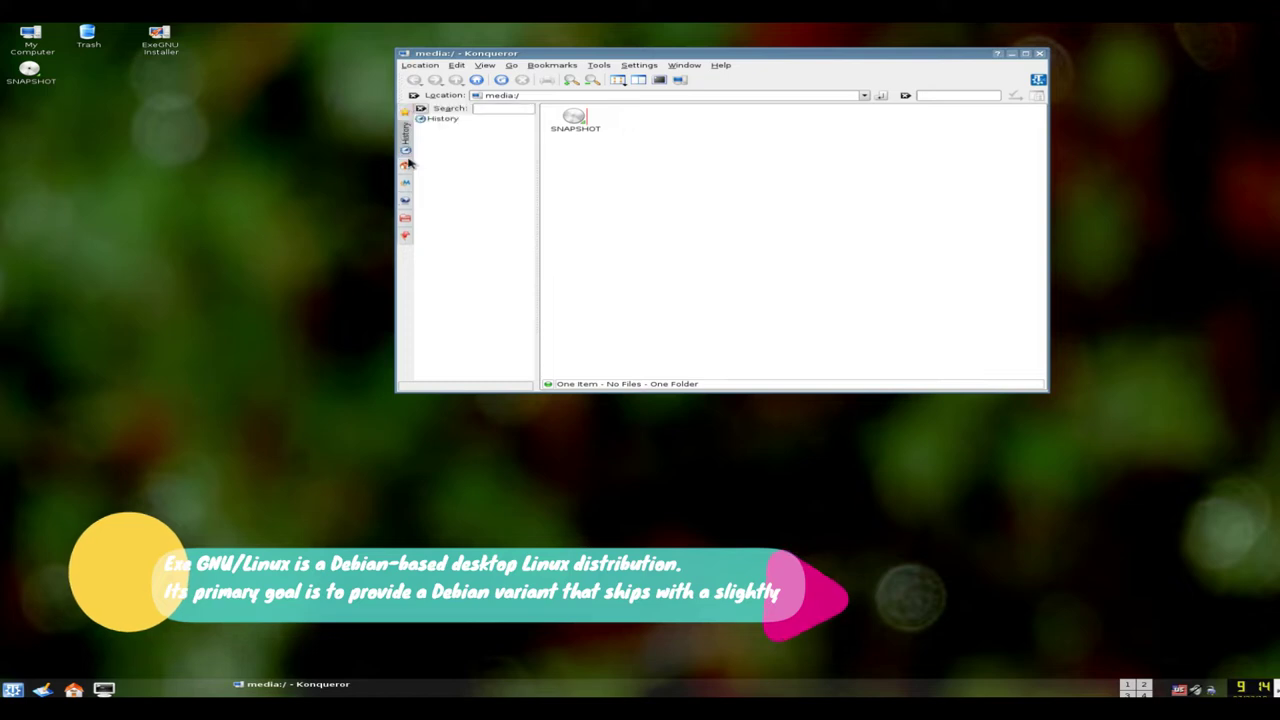
click(405, 175)
click(406, 201)
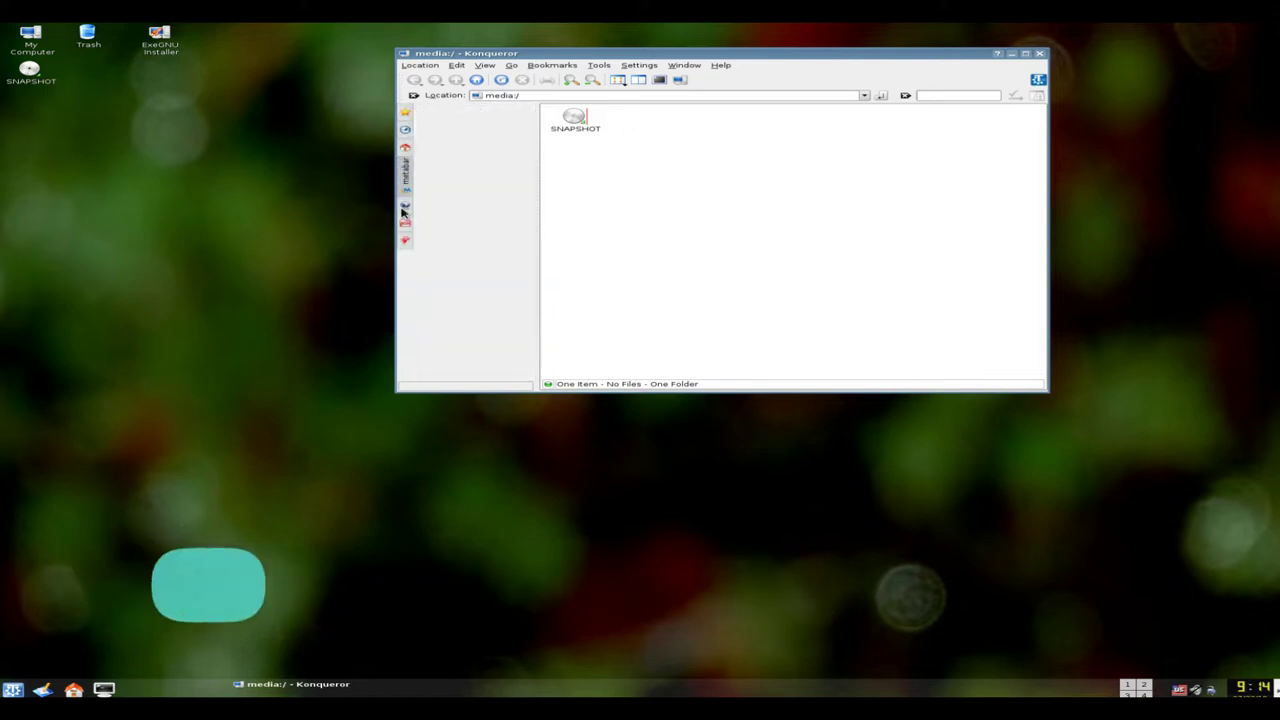
click(403, 228)
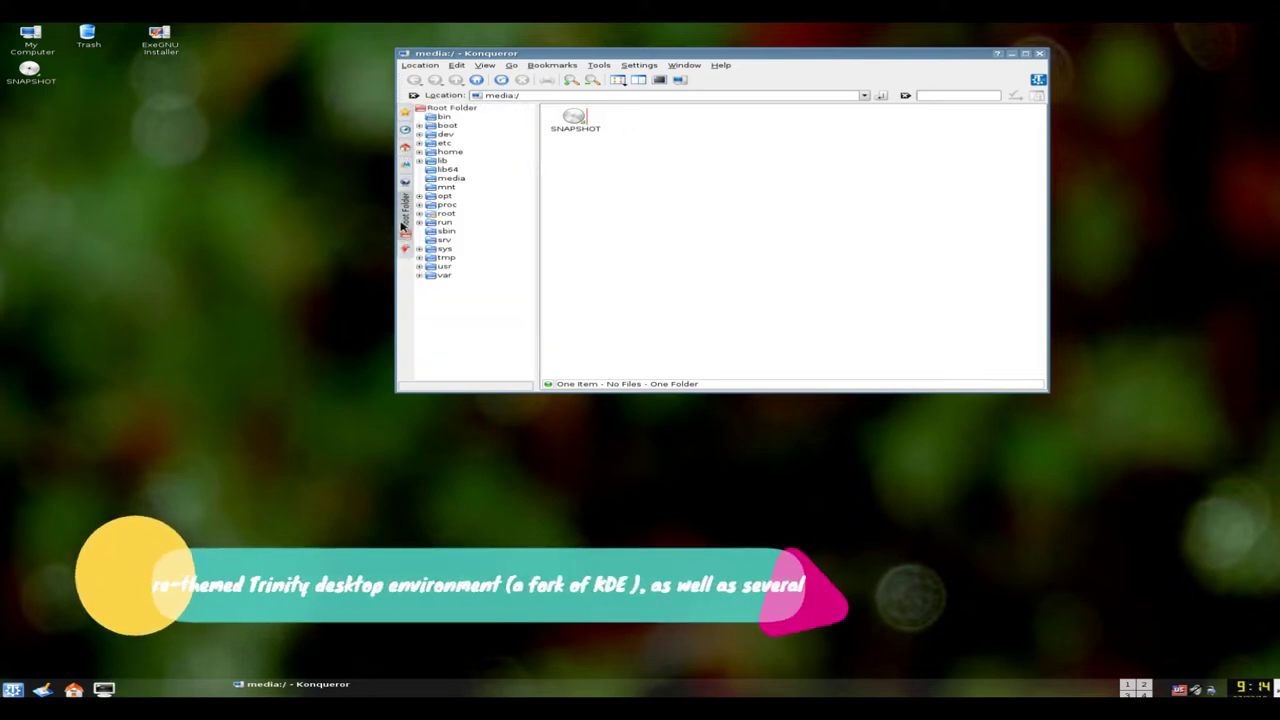
- Expand the home directory in the root folder tree and open the /home/user folder
click(440, 152)
click(419, 152)
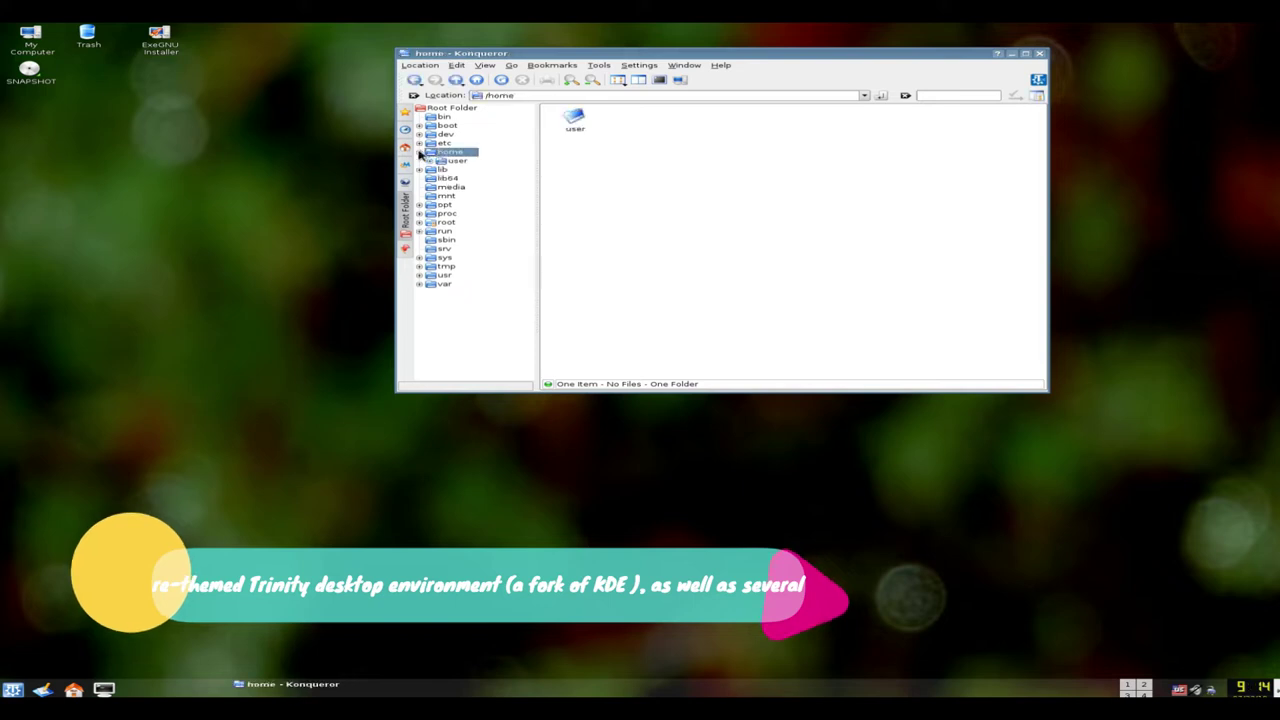
click(455, 162)
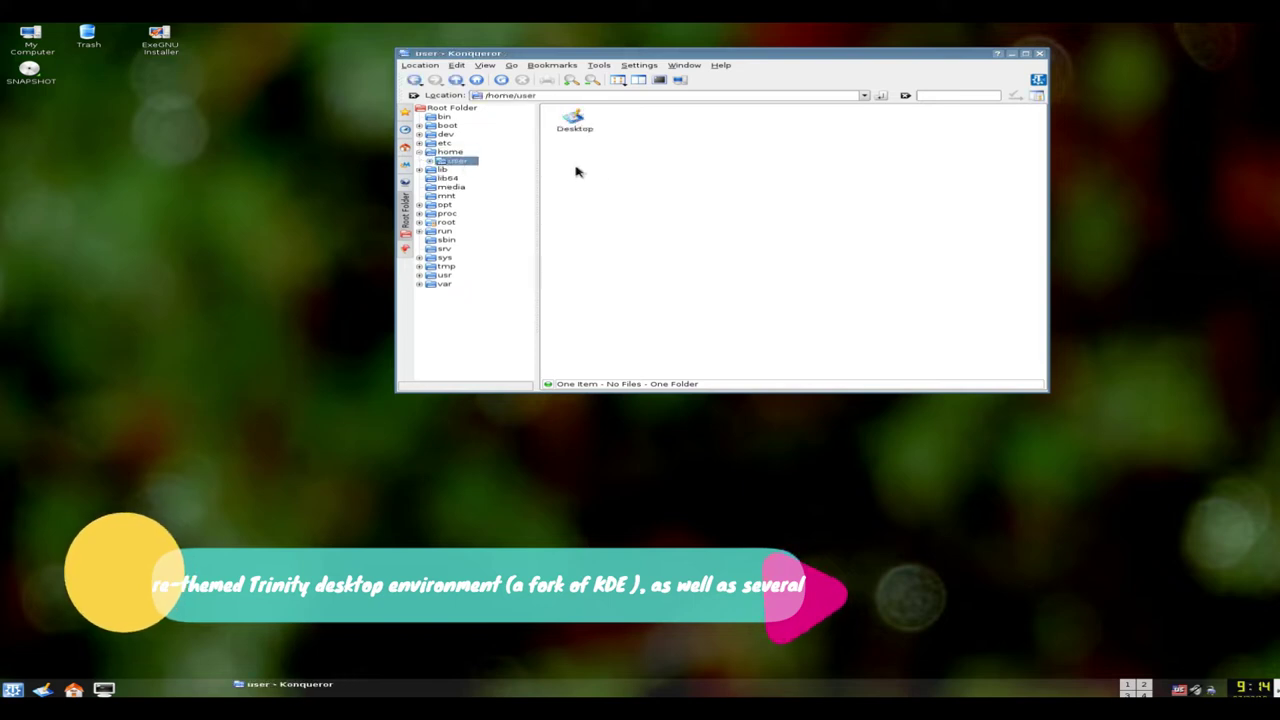
right_click(654, 176)
mouse_move(698, 178)
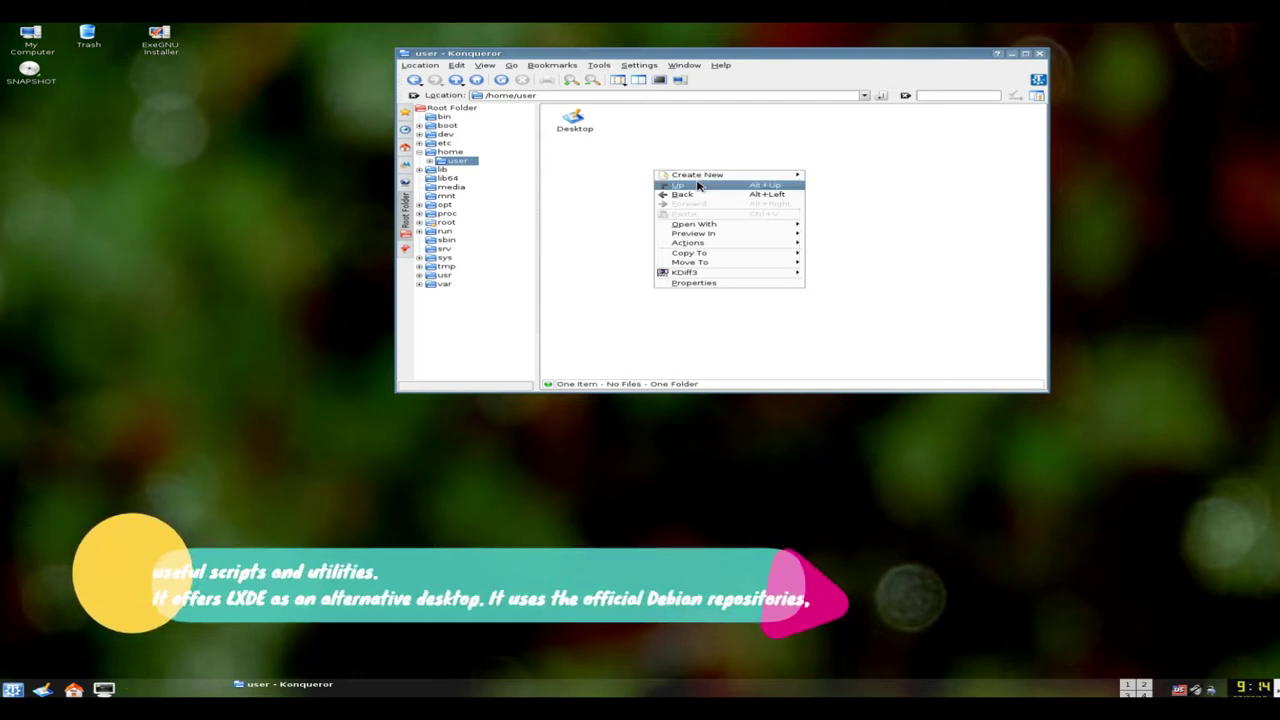
mouse_move(702, 226)
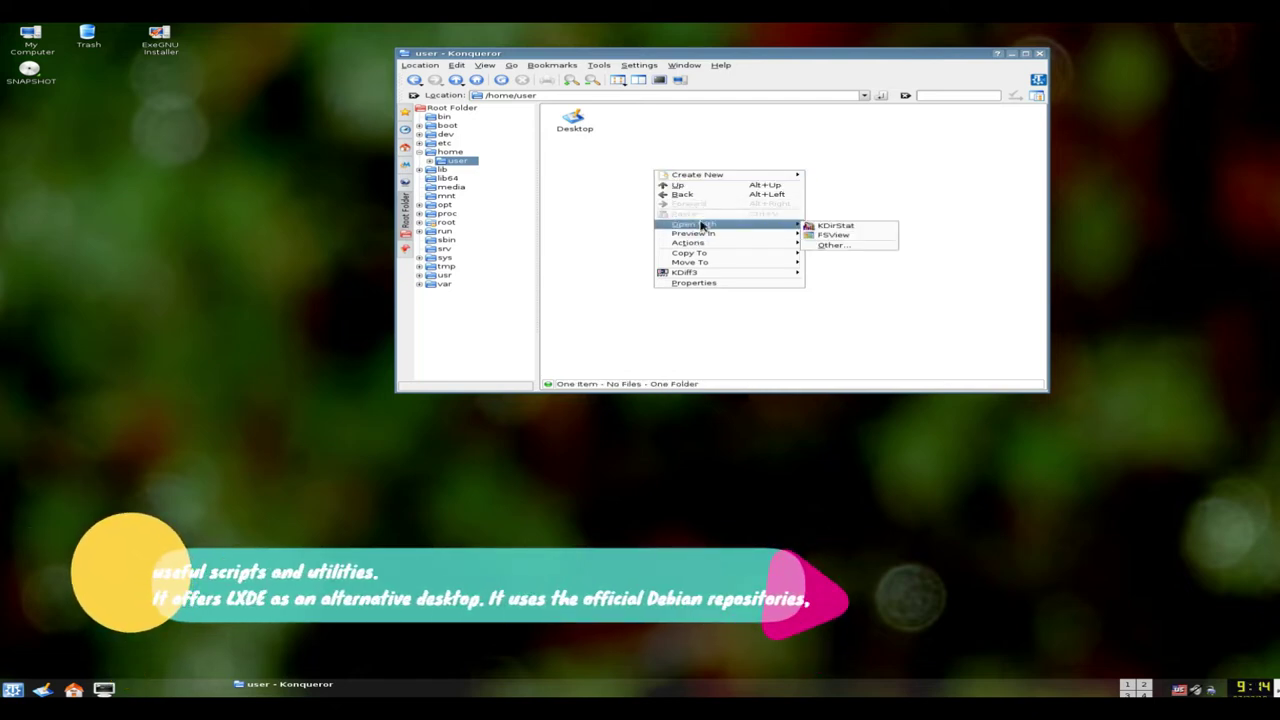
click(633, 204)
- Open the About Konqueror information and enlarge its window
click(722, 66)
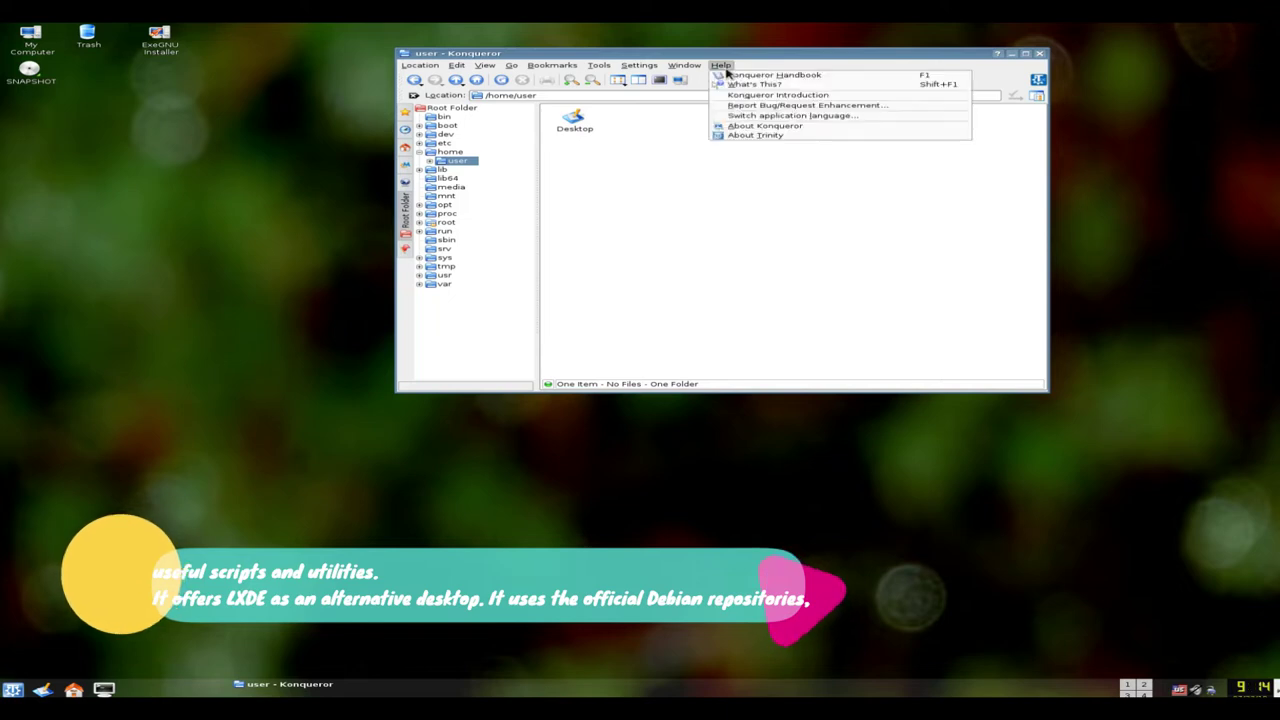
click(742, 128)
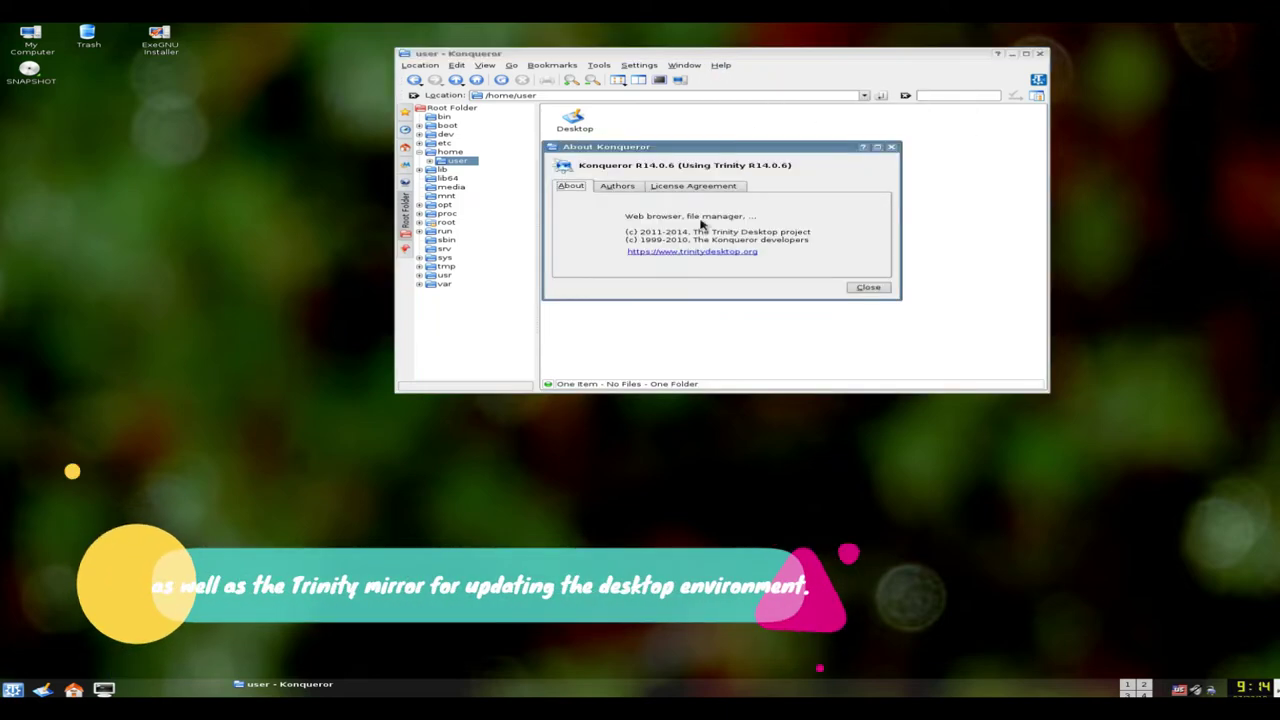
drag(899, 297, 1090, 502)
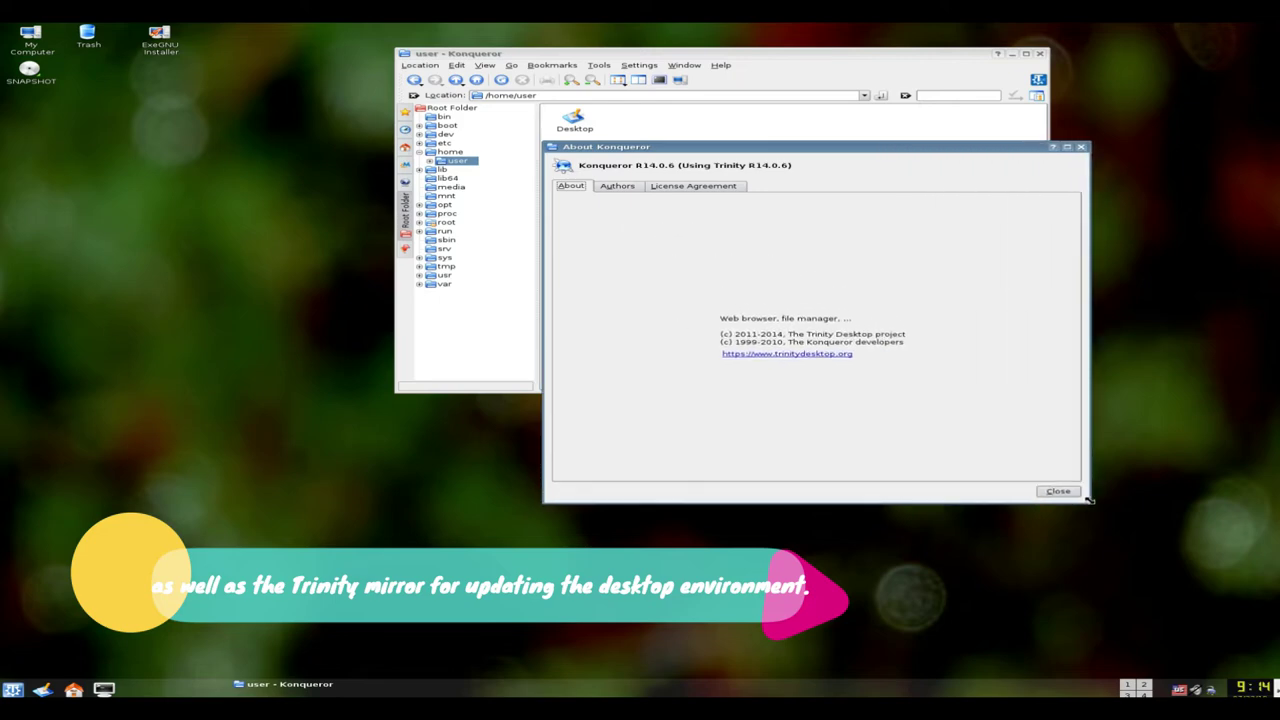
- Read through Konqueror's authors list and license agreement, and close the About dialog and the file manager
click(614, 188)
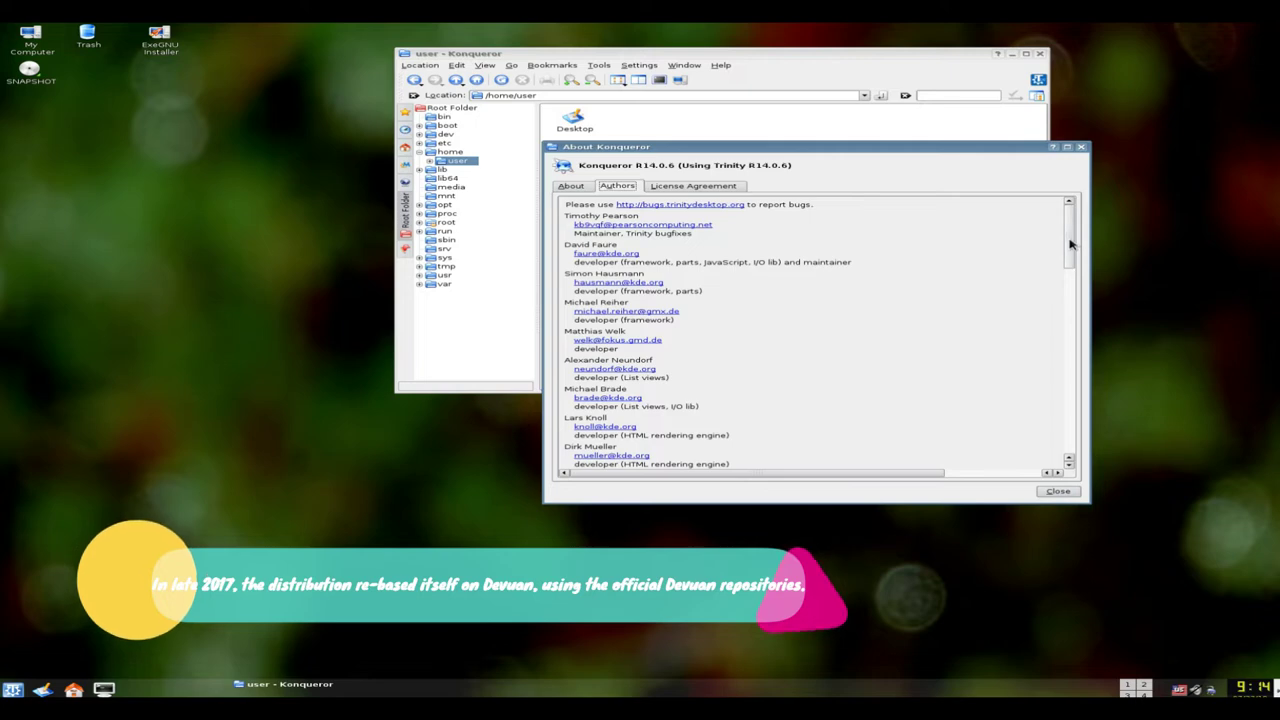
drag(1071, 243, 1082, 430)
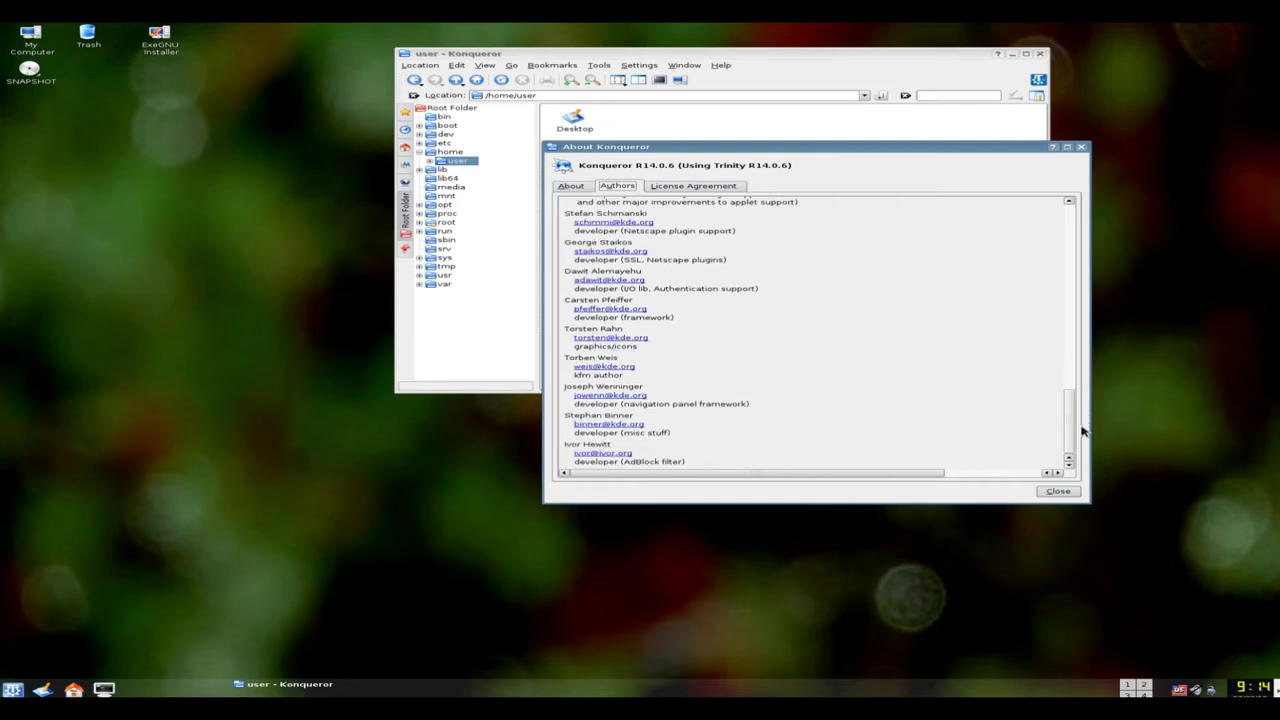
click(727, 186)
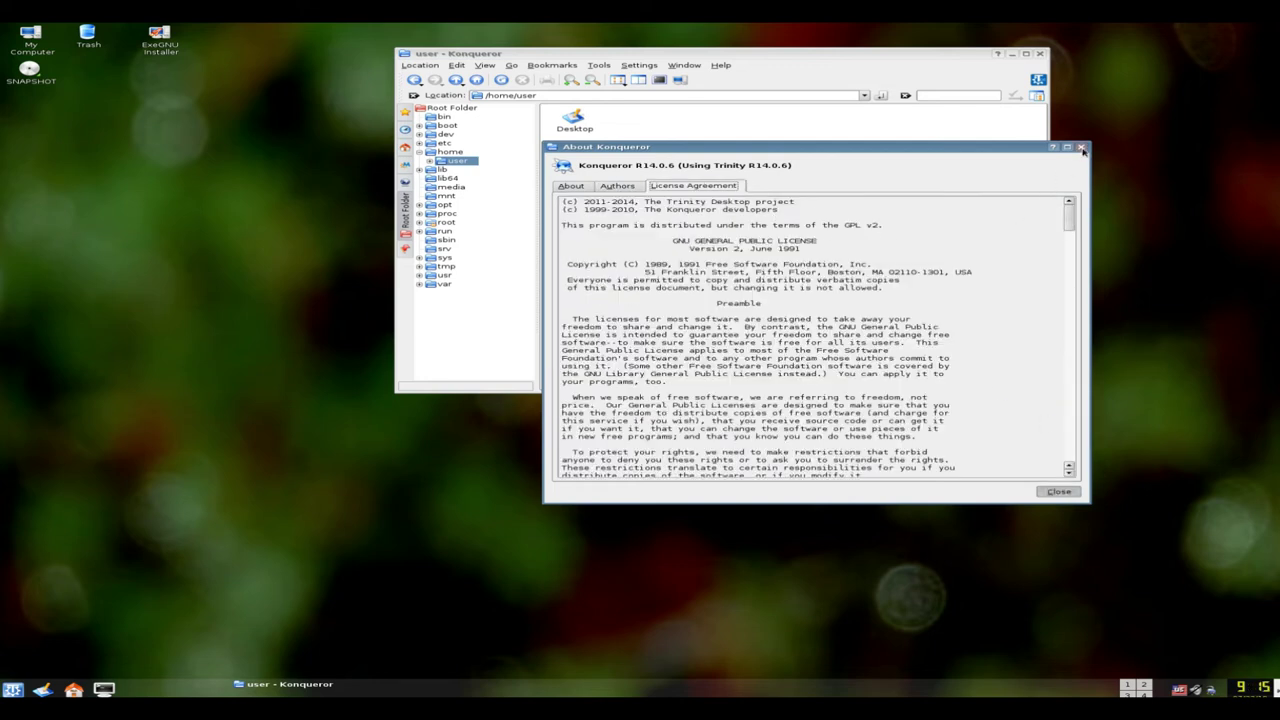
click(1081, 147)
click(1039, 54)
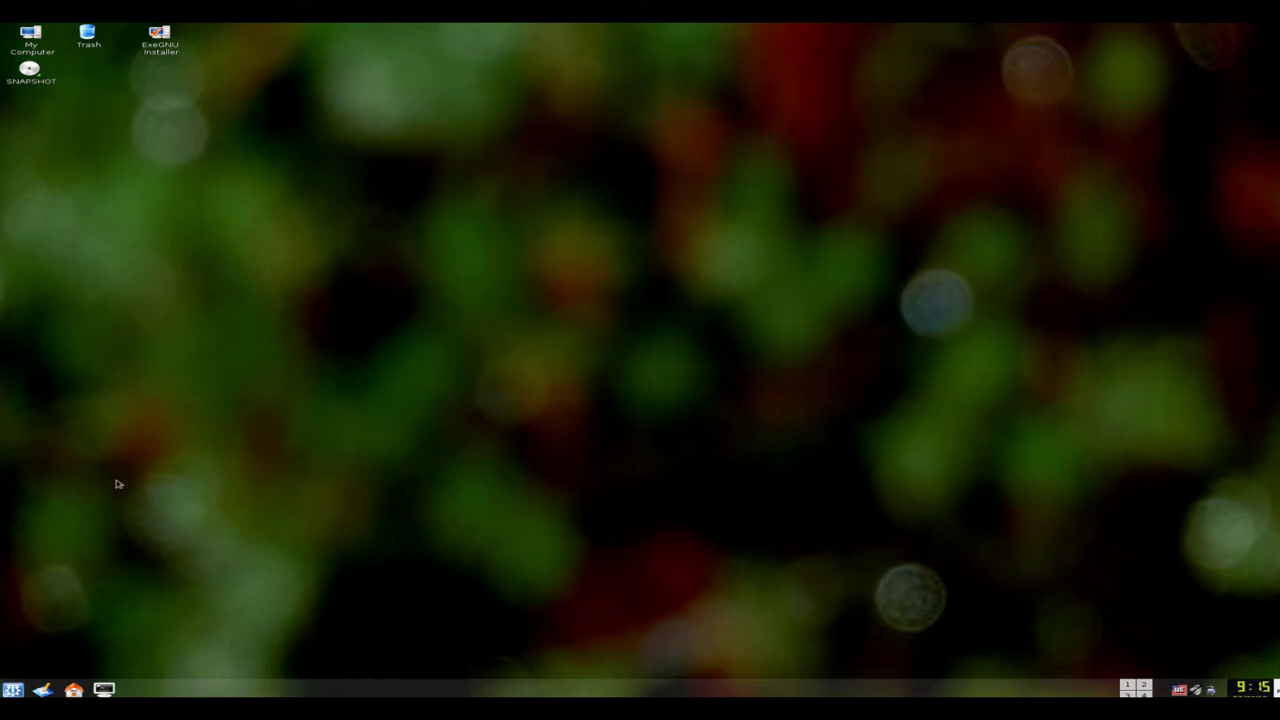
- Open the desktop background settings from the Trinity Control Center, and enlarge and reposition their window
click(13, 689)
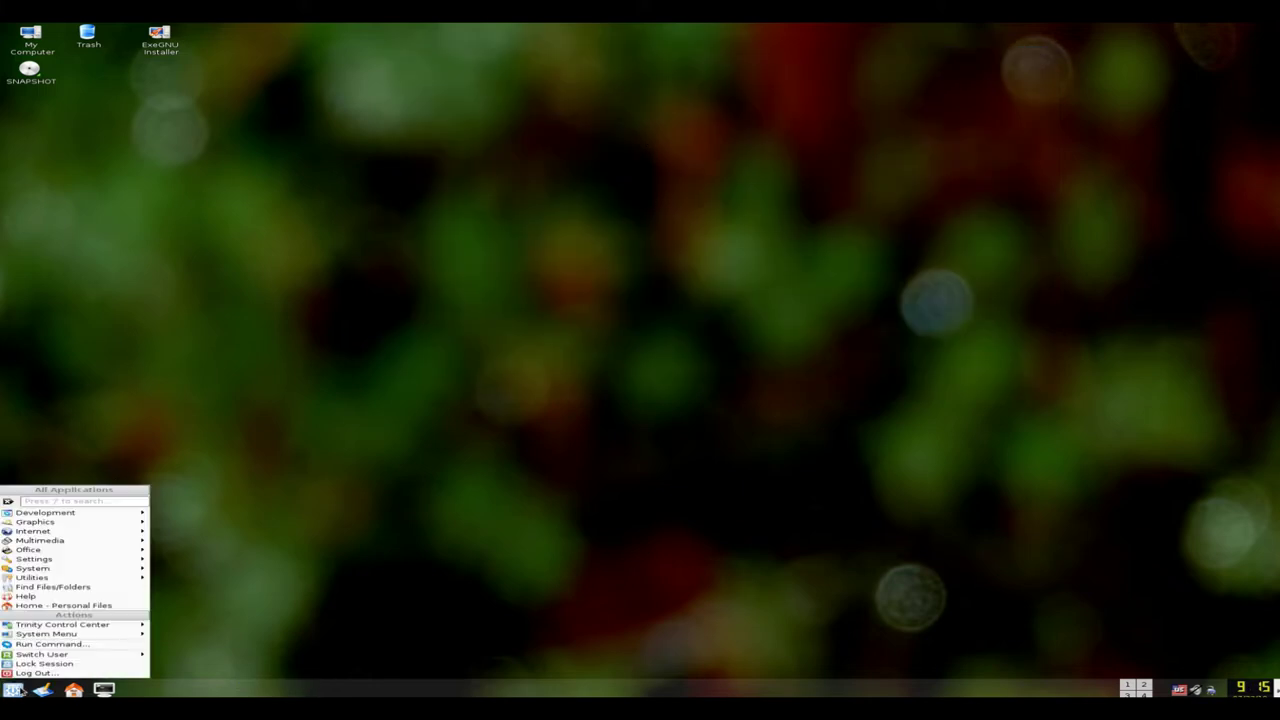
mouse_move(89, 513)
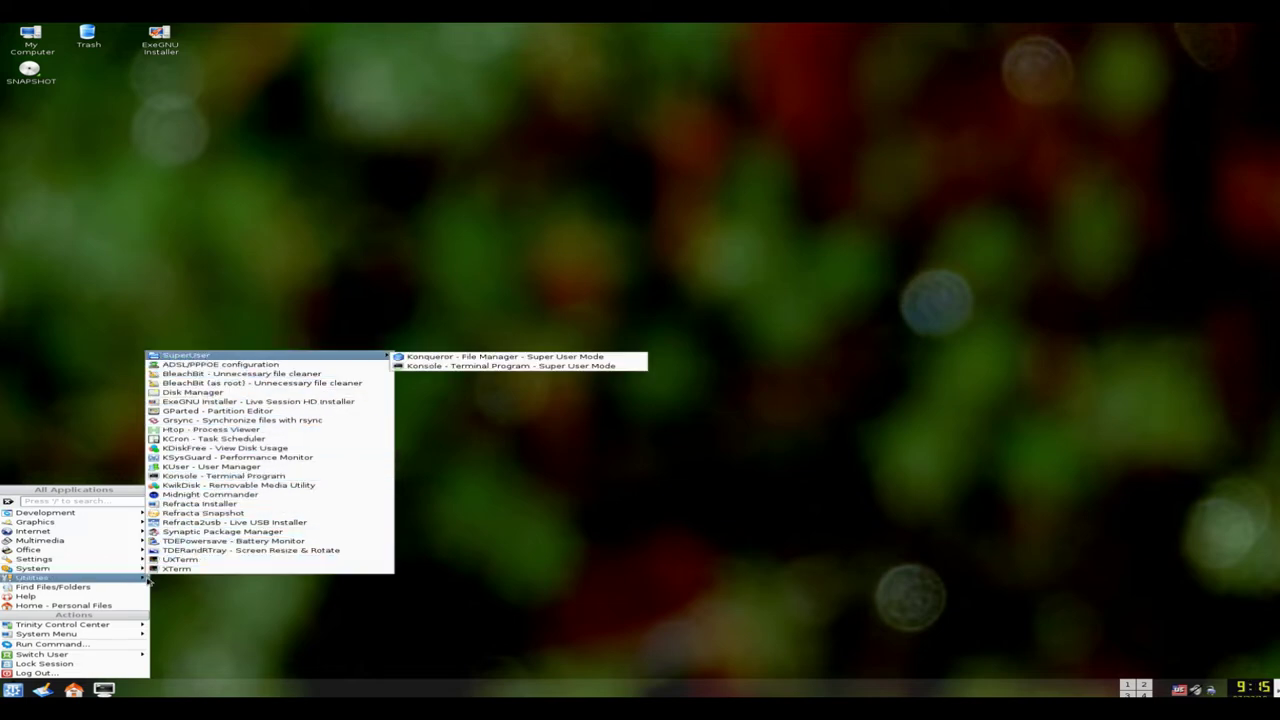
mouse_move(134, 582)
mouse_move(184, 582)
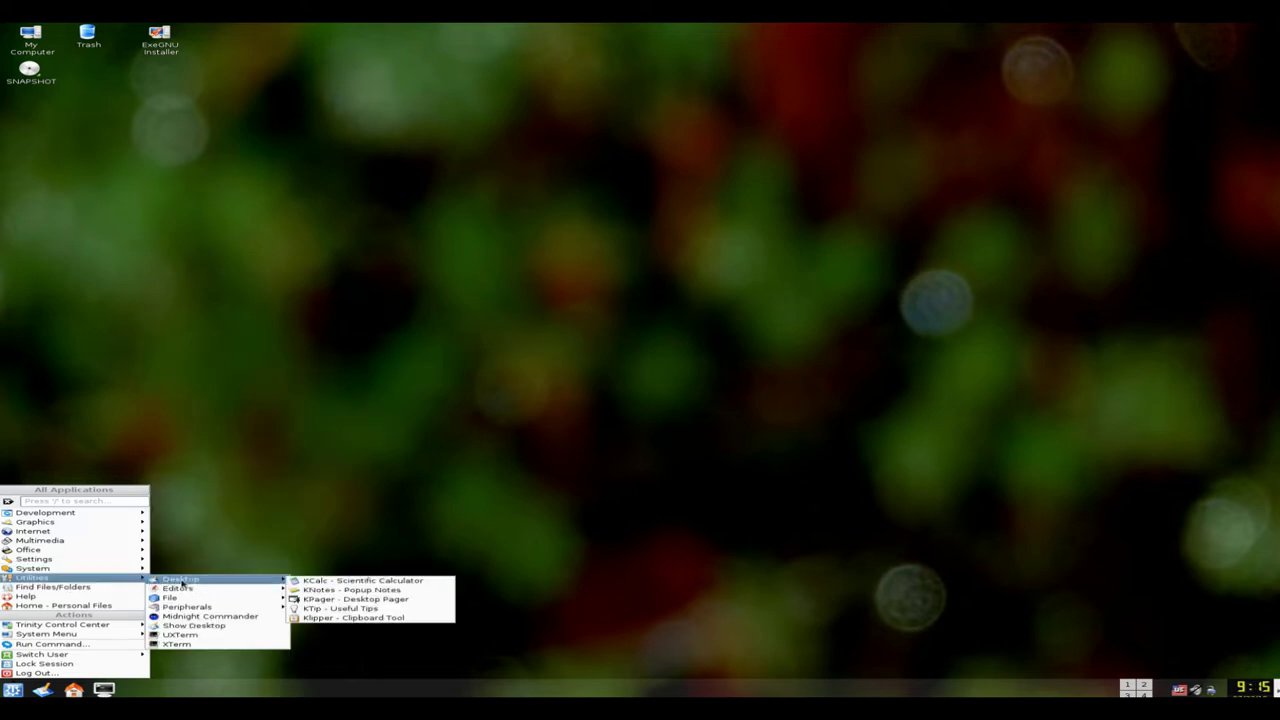
mouse_move(261, 587)
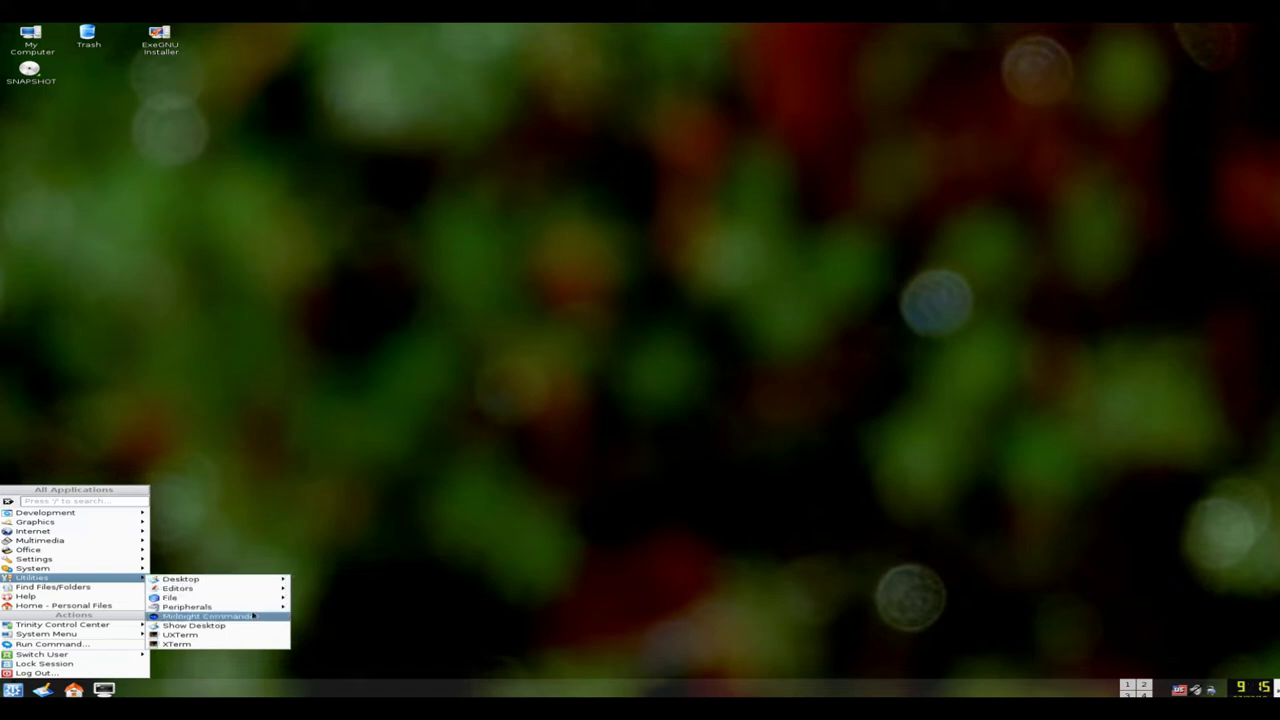
mouse_move(100, 626)
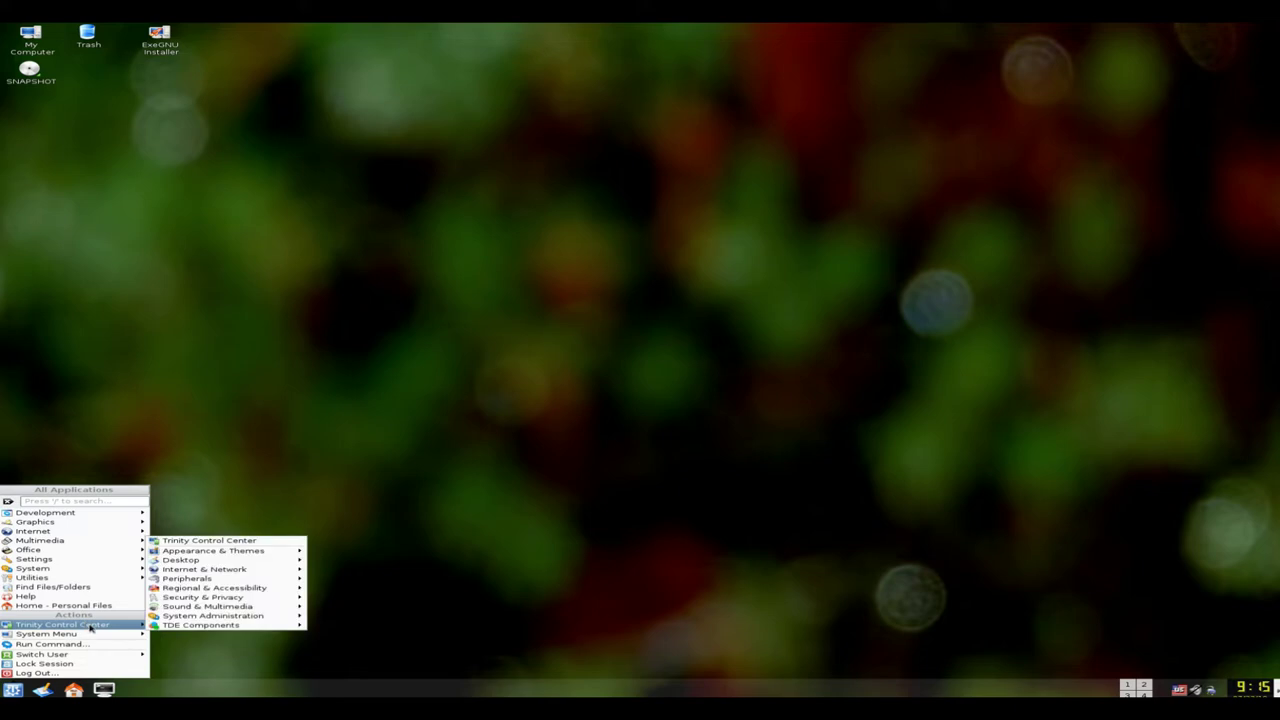
mouse_move(296, 553)
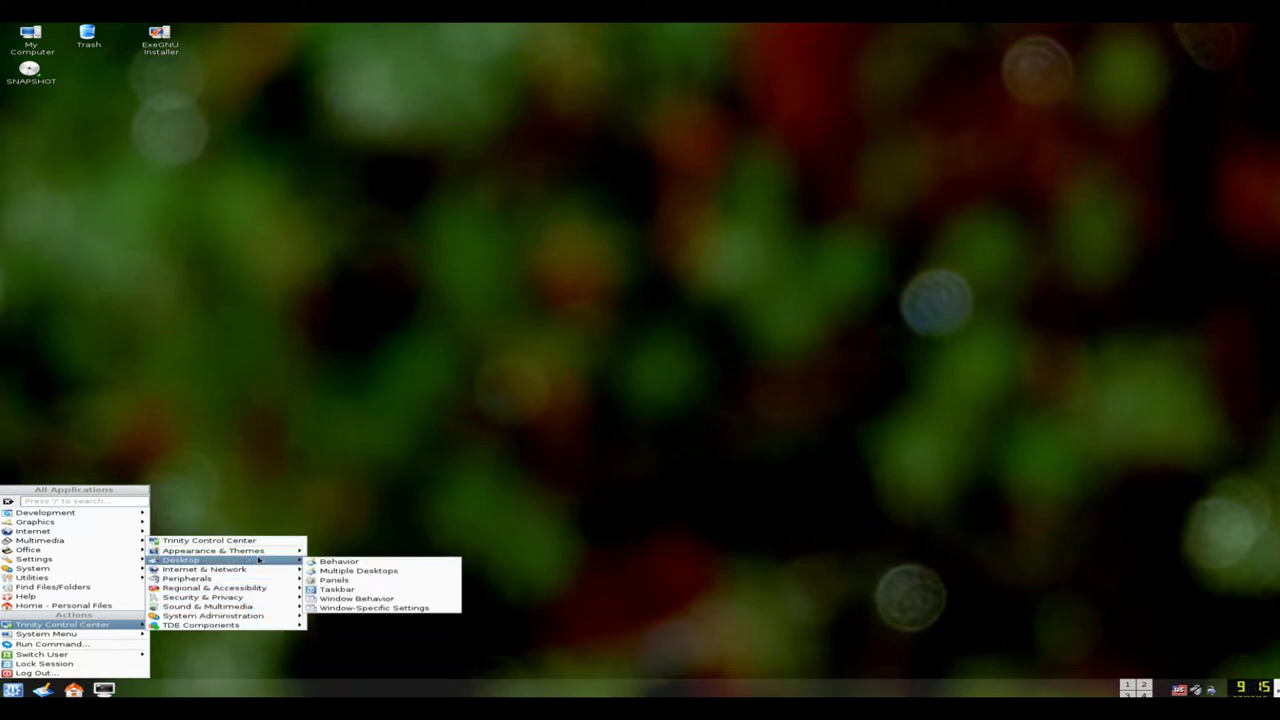
click(344, 553)
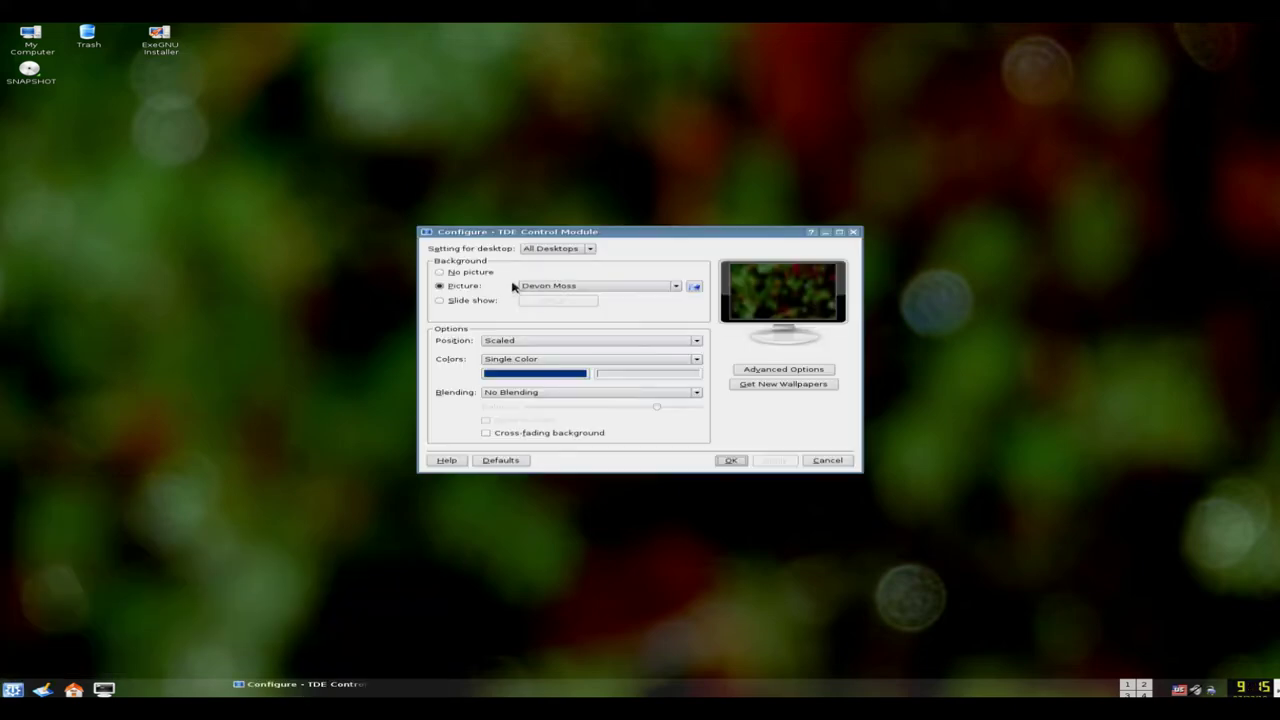
drag(862, 471, 1133, 567)
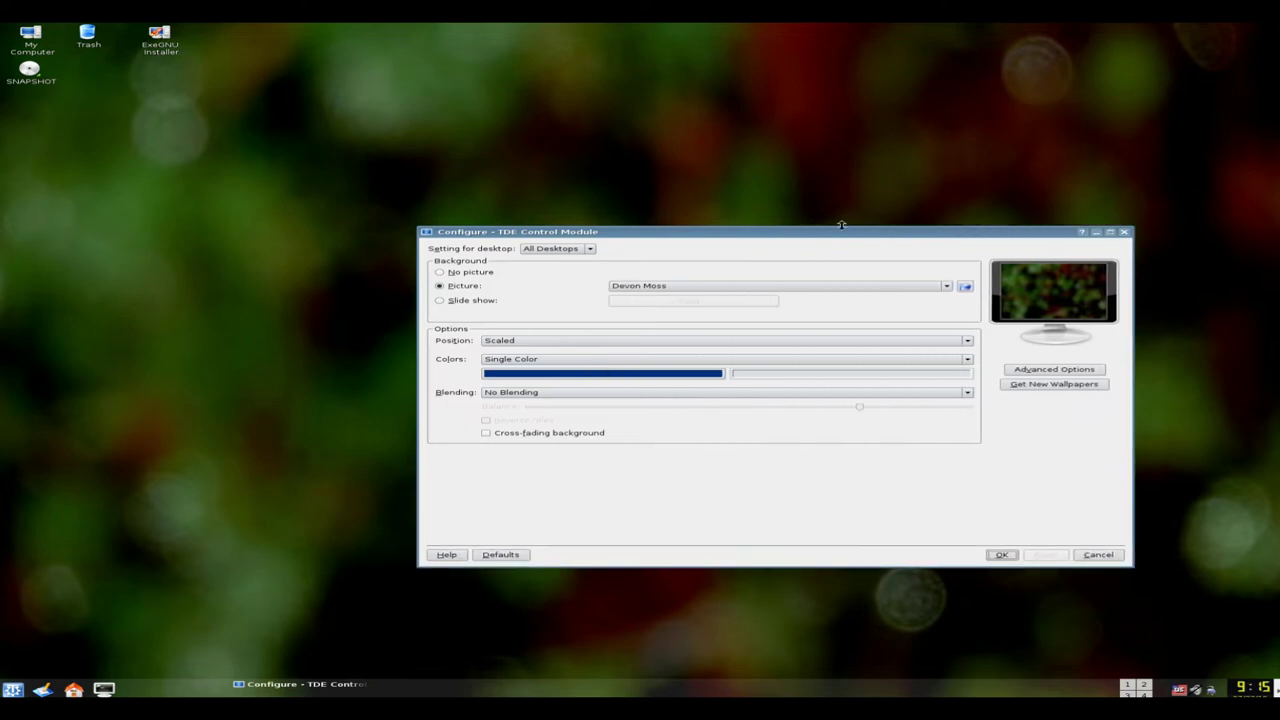
drag(824, 231, 719, 77)
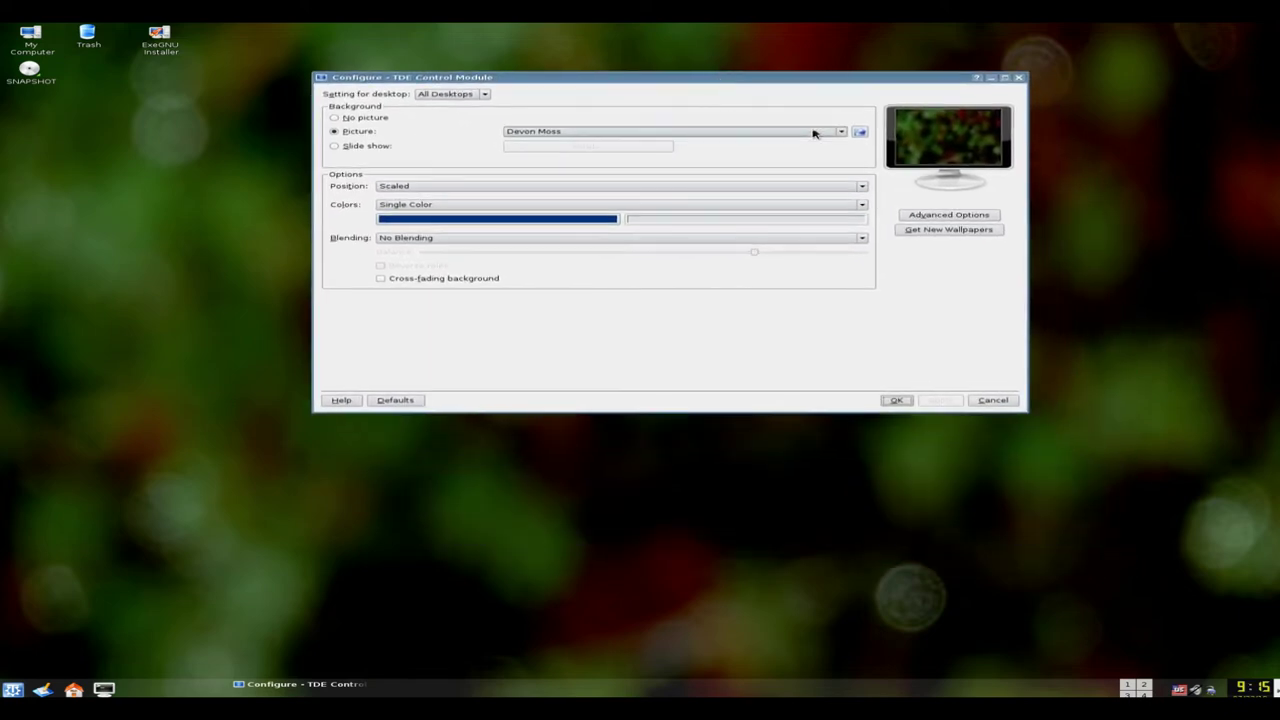
- Preview the Dolomiti Cimerlo, Exegnu1 and Aghi wallpapers as the background picture
click(838, 132)
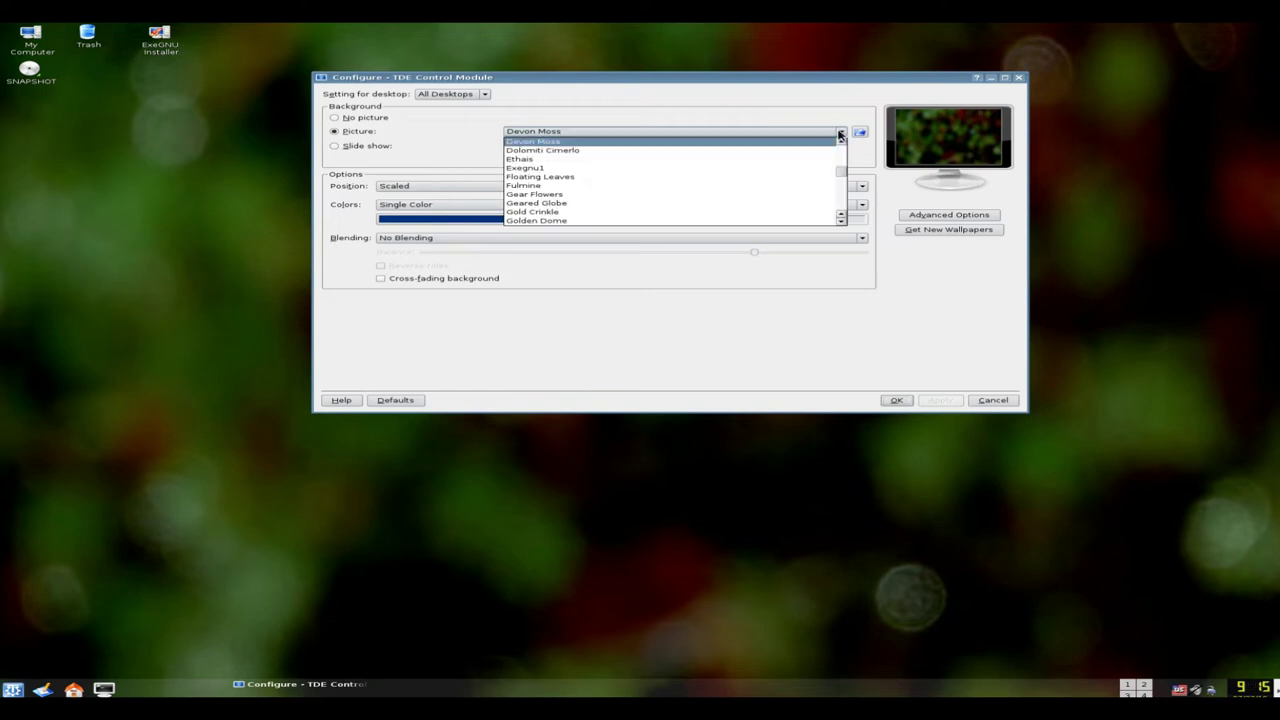
click(606, 150)
click(843, 132)
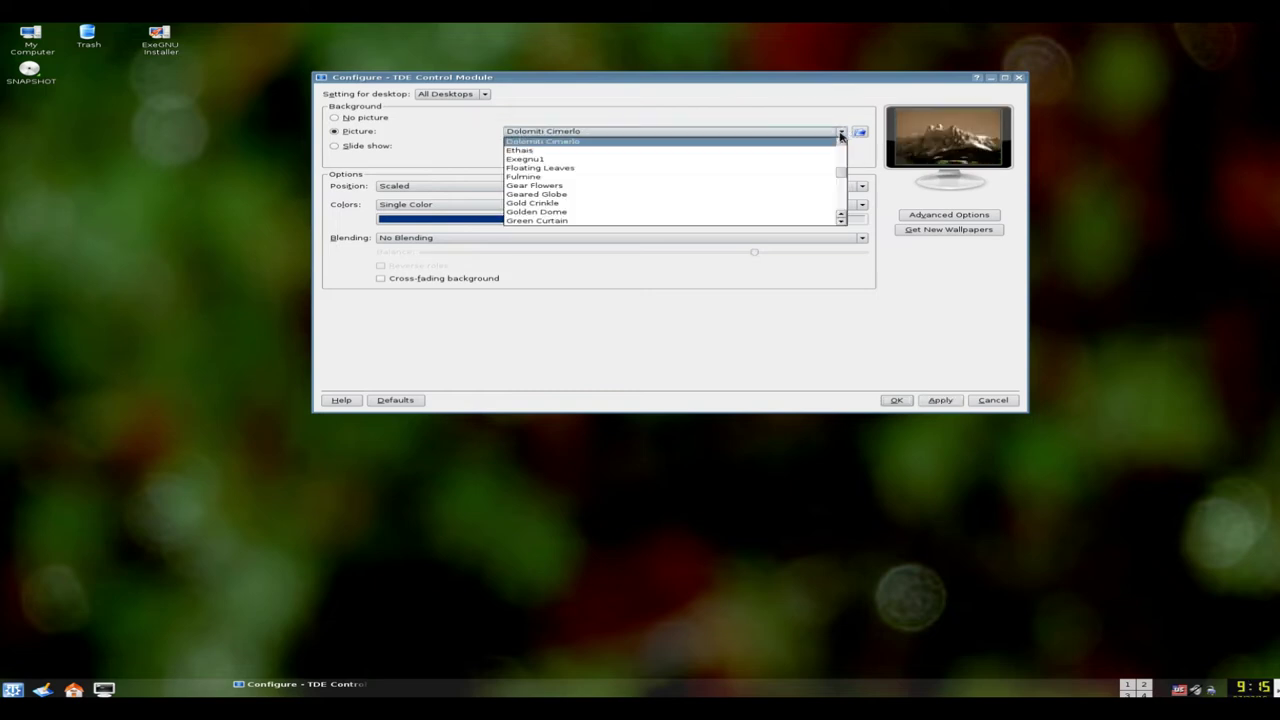
click(616, 166)
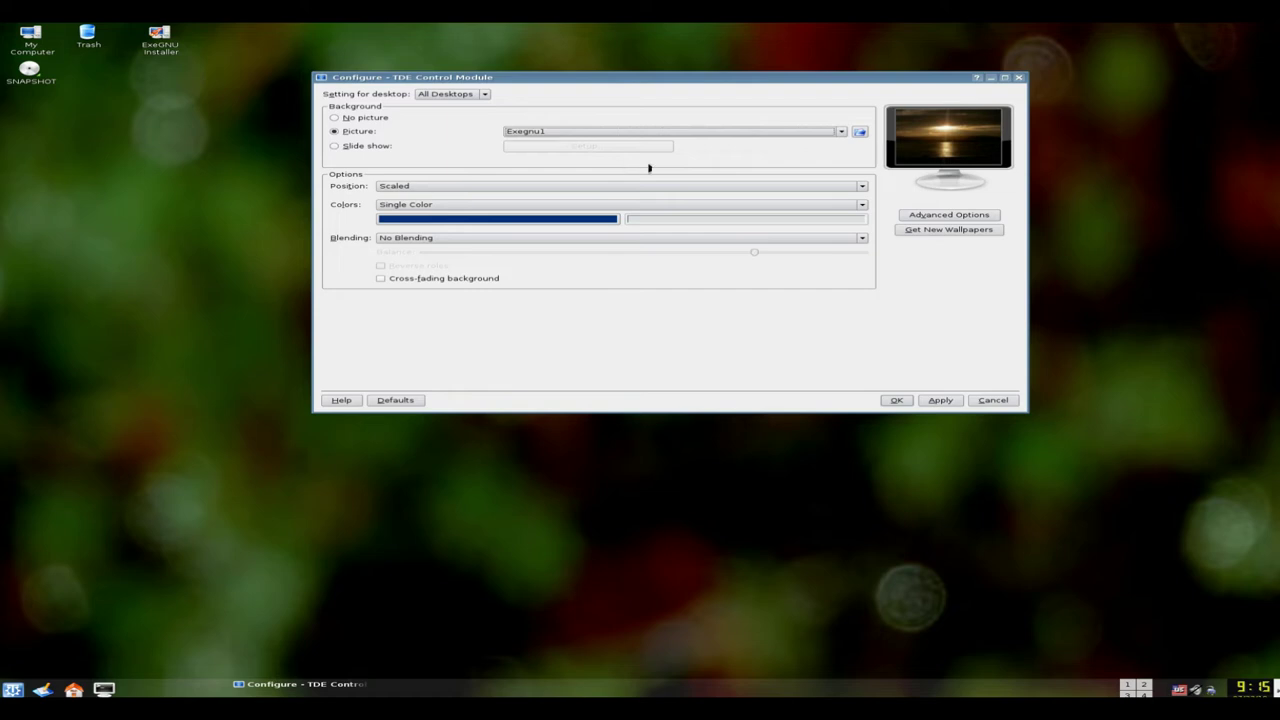
click(840, 131)
scroll(840, 170, up, 3)
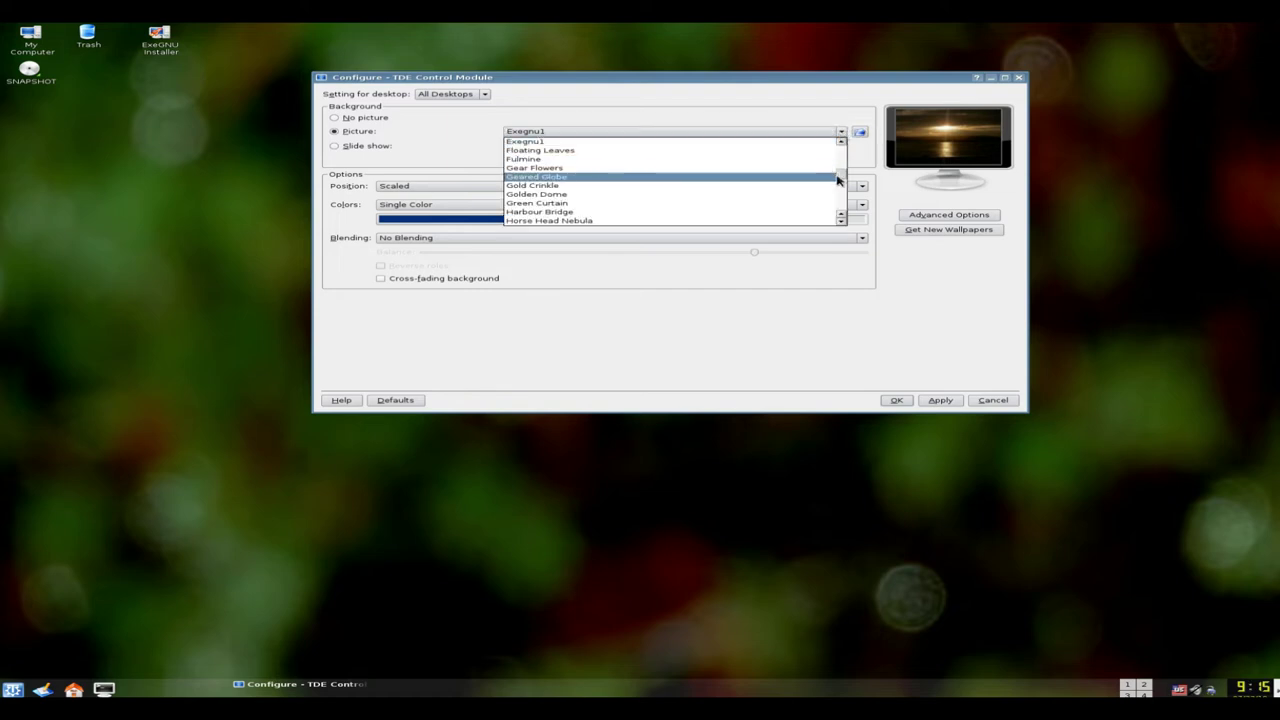
scroll(840, 162, up, 2)
click(636, 145)
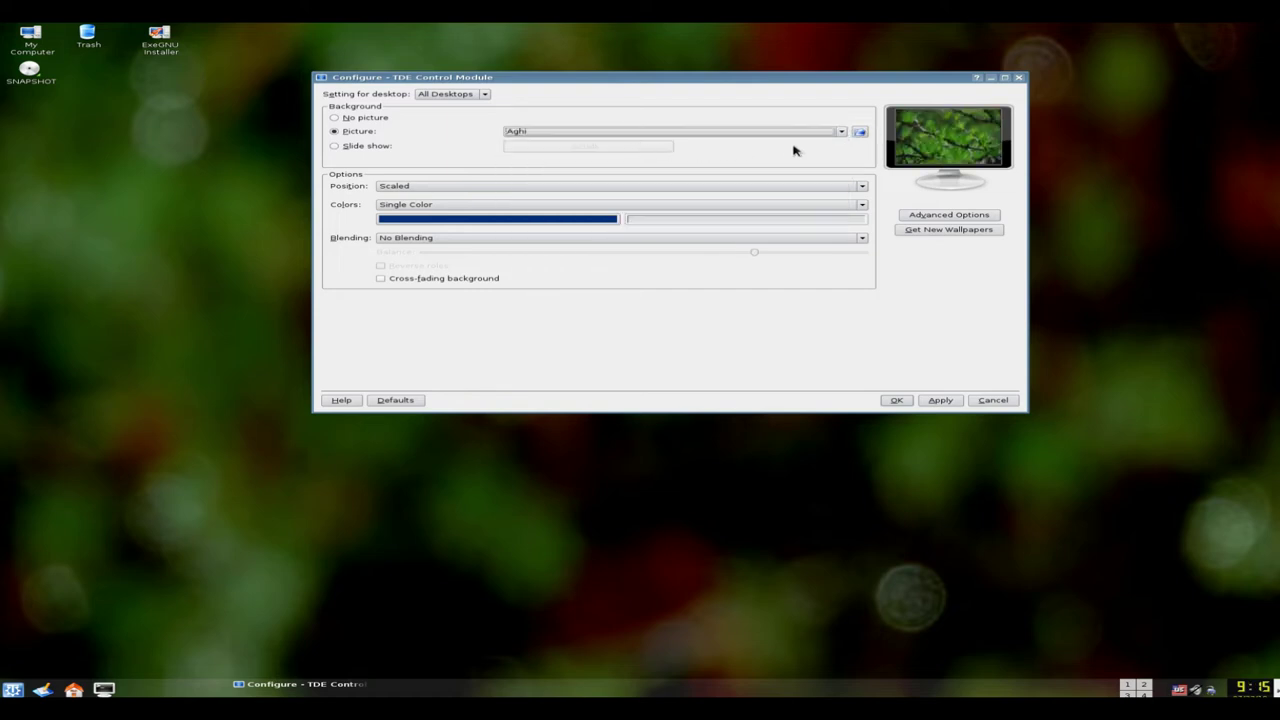
- Set the background picture for all desktops to Air, apply it and close the background settings
click(840, 134)
click(585, 151)
click(940, 400)
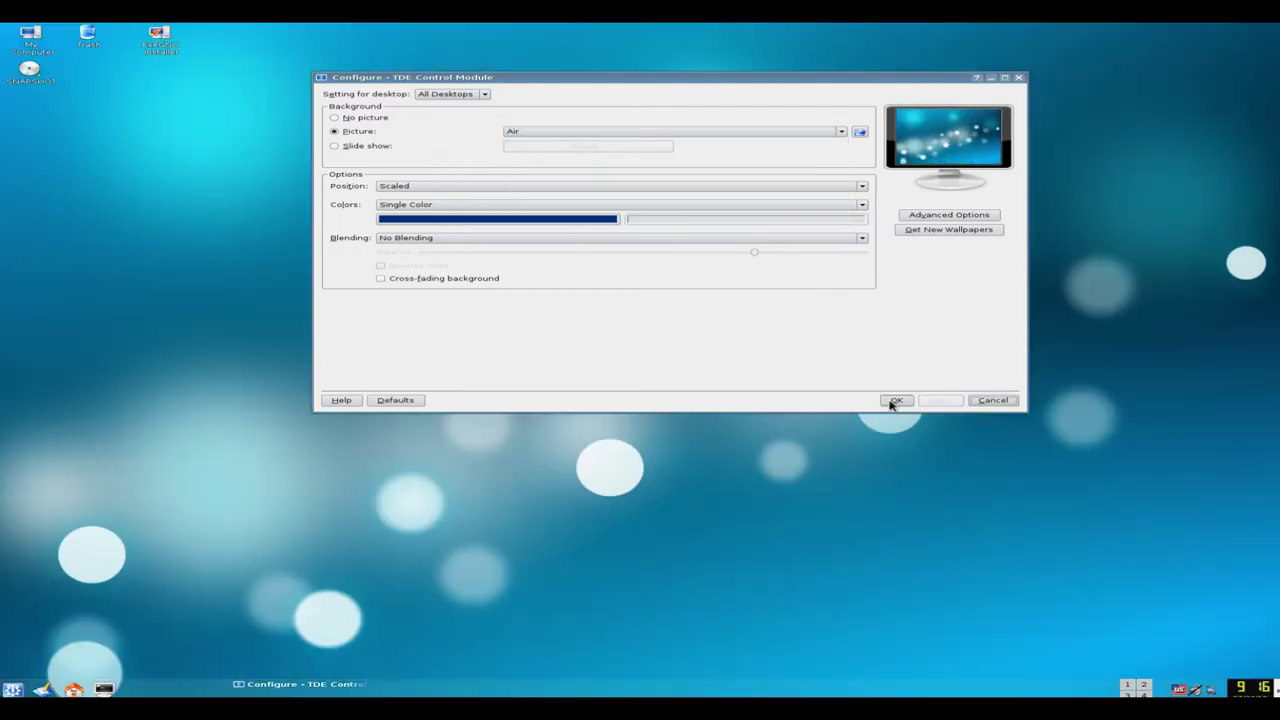
click(895, 400)
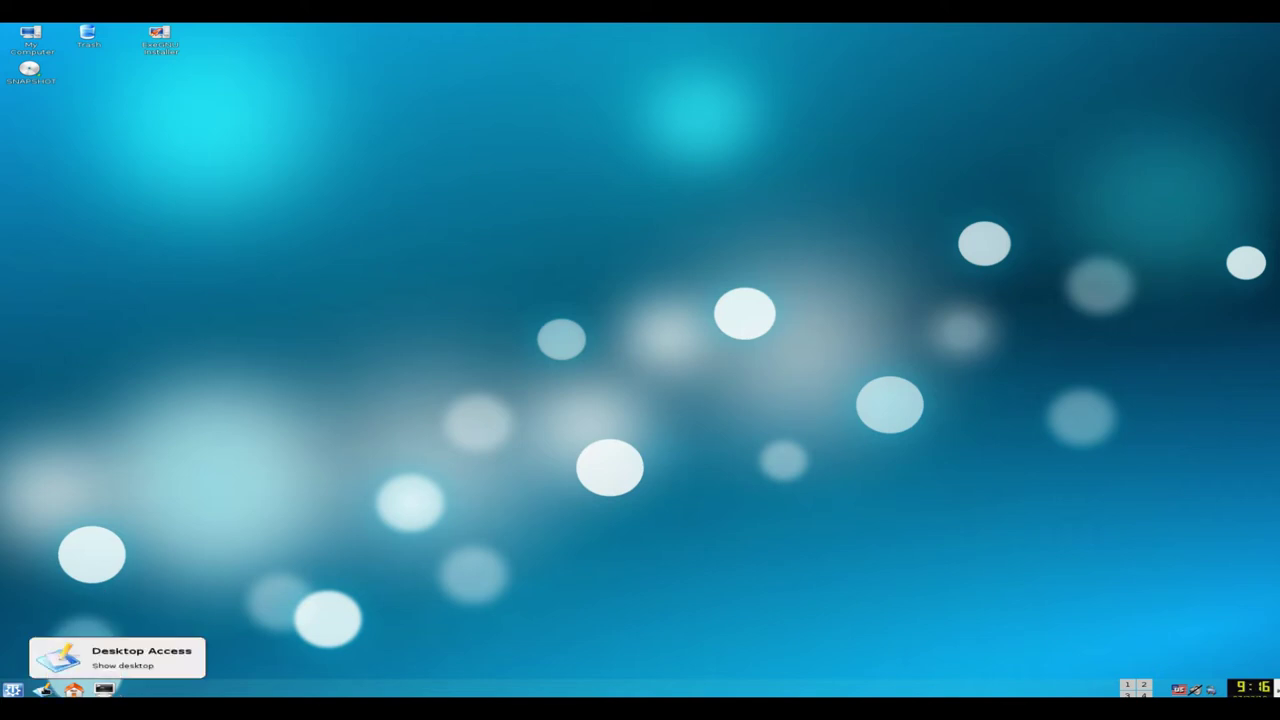
click(12, 689)
mouse_move(38, 656)
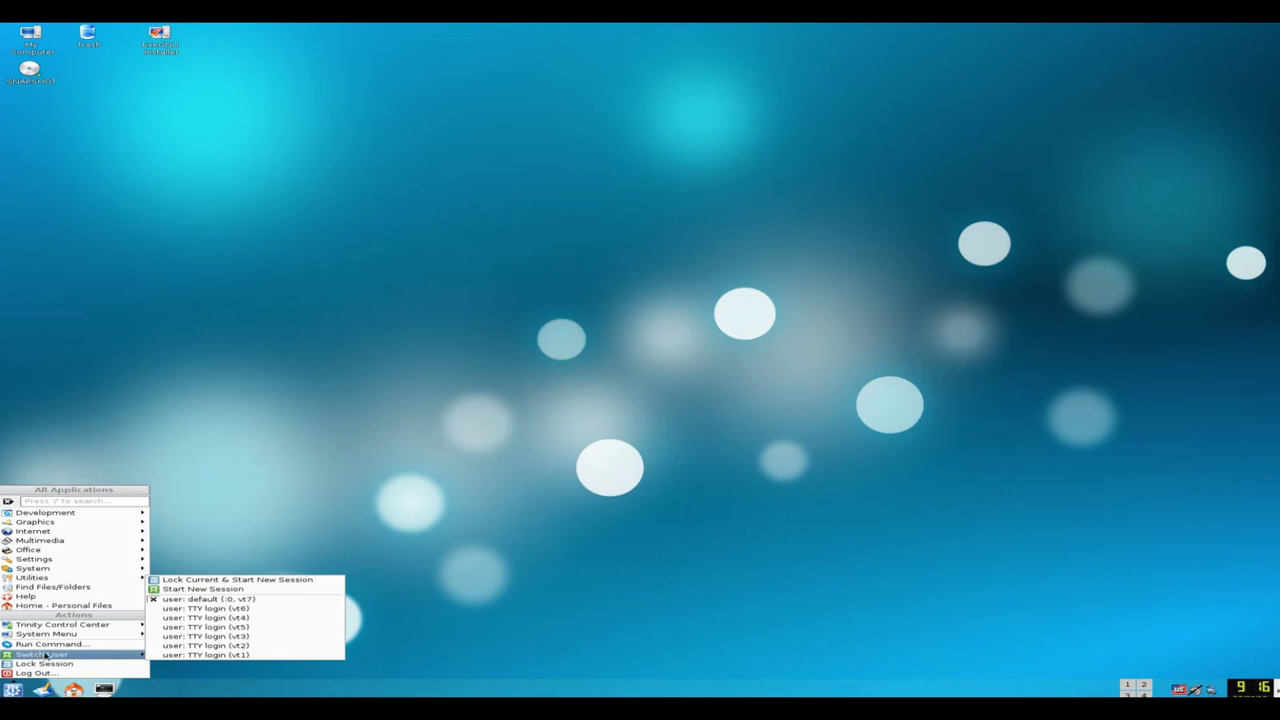
click(915, 637)
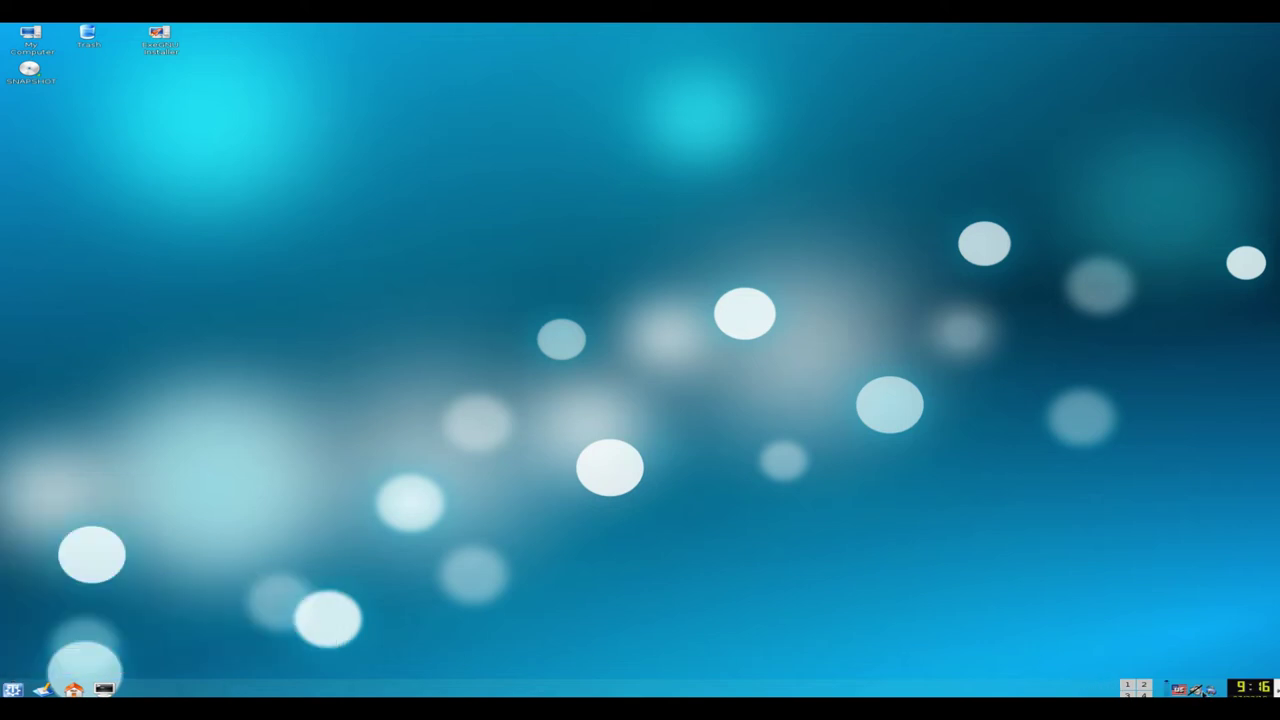
mouse_move(1240, 689)
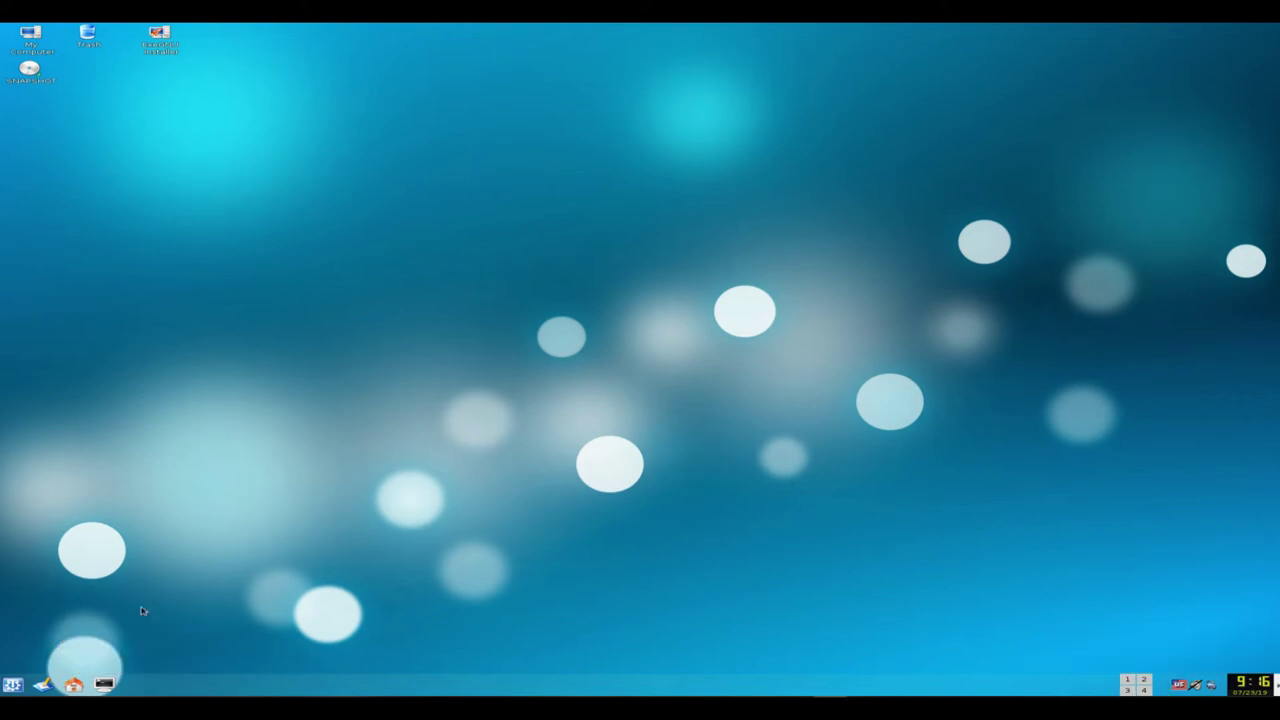
drag(361, 29, 755, 167)
click(935, 157)
- Open the KDesktop configuration dialog from the desktop
right_click(558, 164)
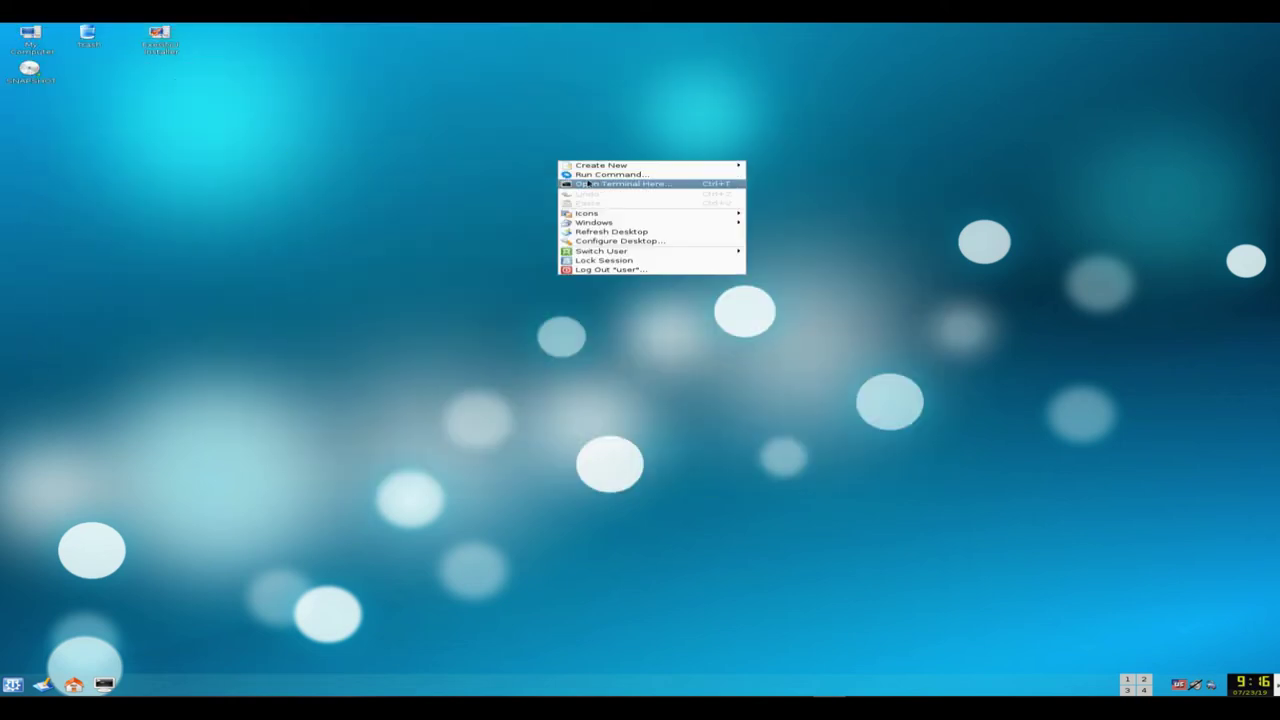
click(614, 243)
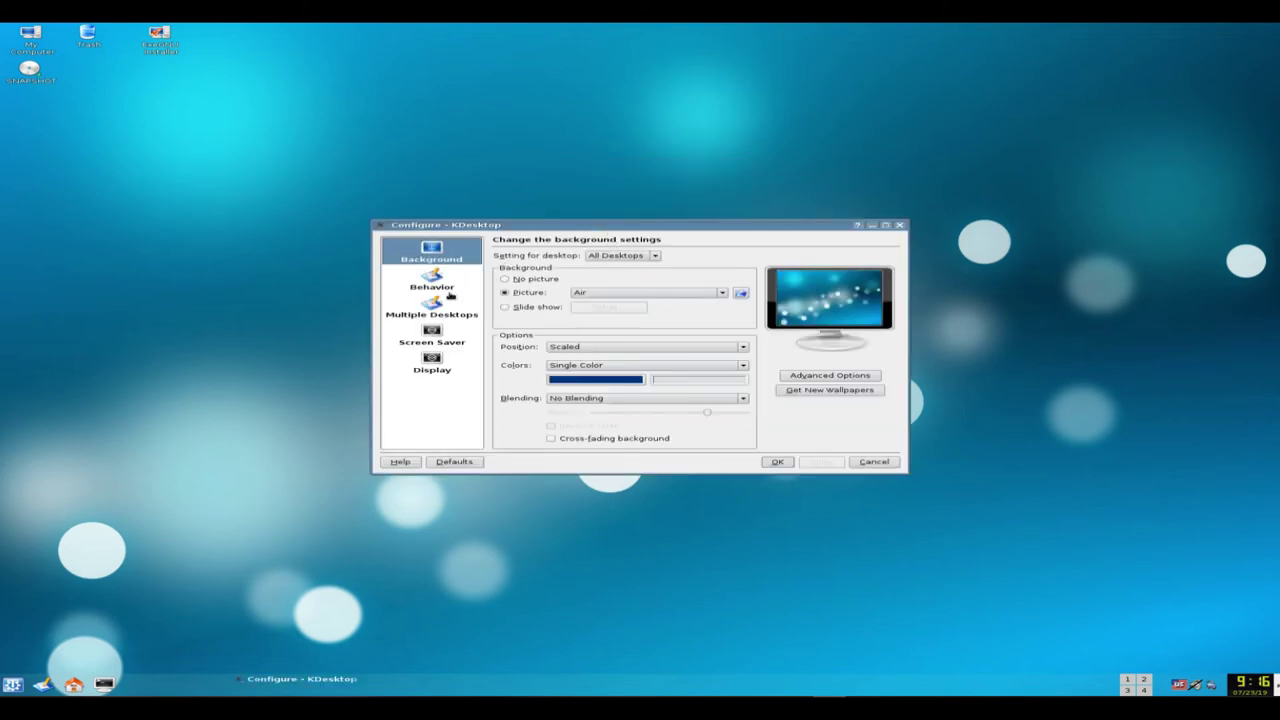
- View the Behavior, Multiple Desktops, Screen Saver and Display pages of the desktop configuration
click(444, 286)
click(437, 316)
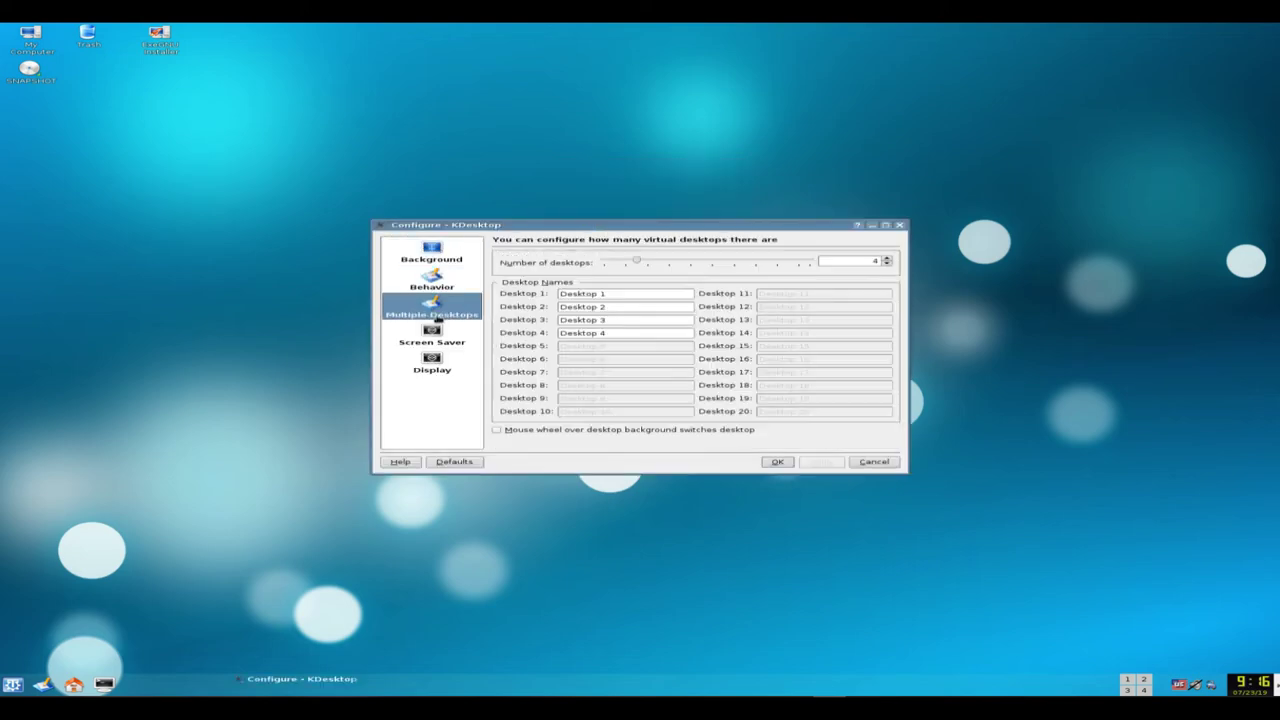
click(440, 334)
click(434, 370)
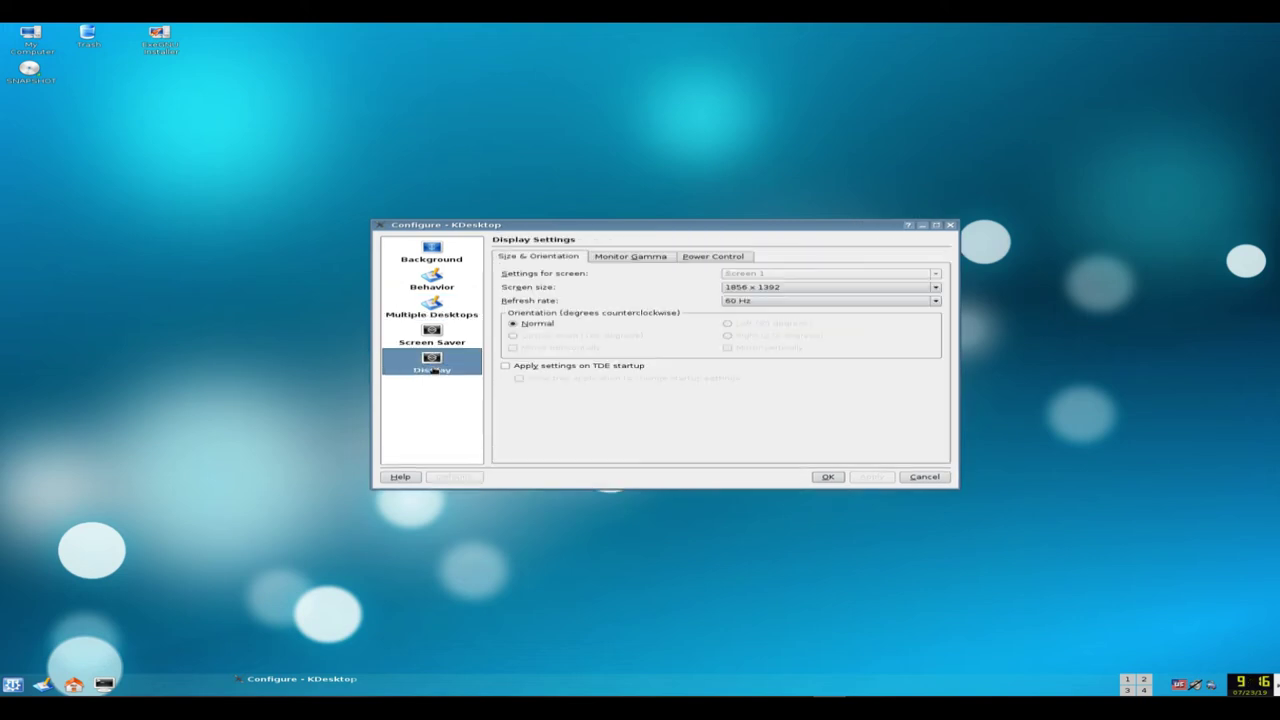
- Preview the Banner, Media Screen Saver and Slide Show screen savers from the Banners & Pictures category
click(430, 343)
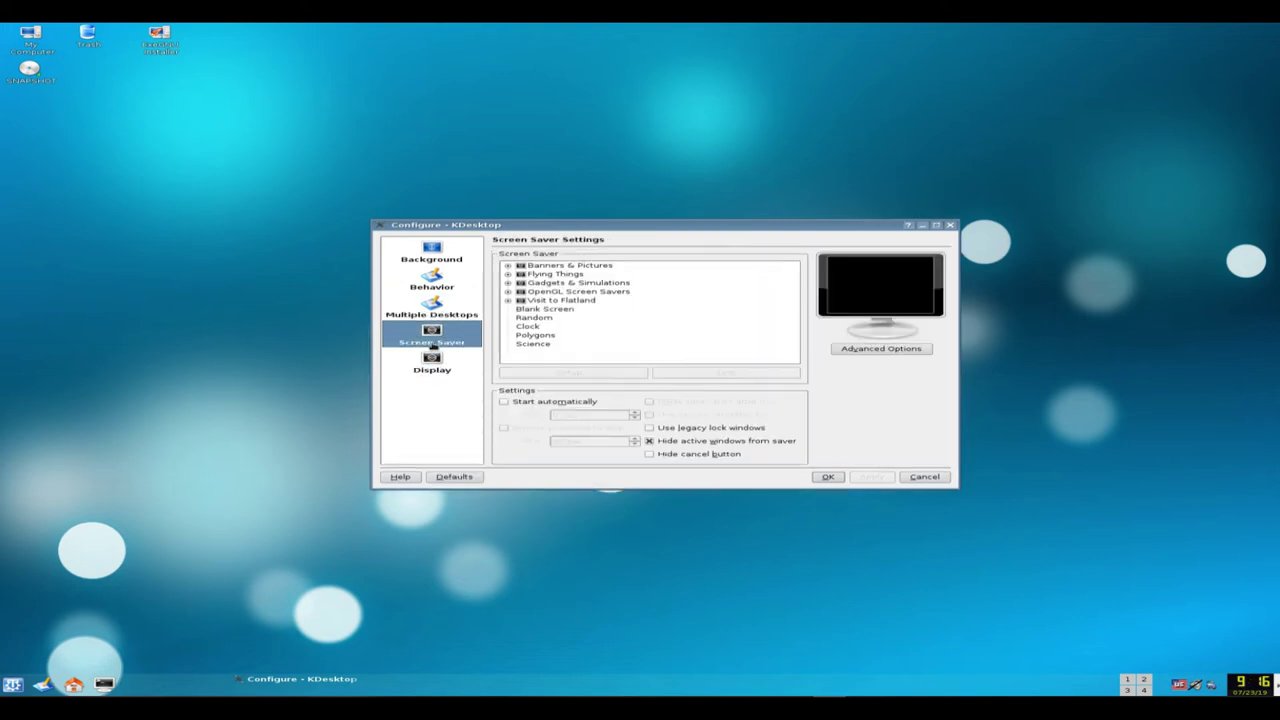
click(565, 266)
click(556, 275)
click(509, 266)
click(540, 274)
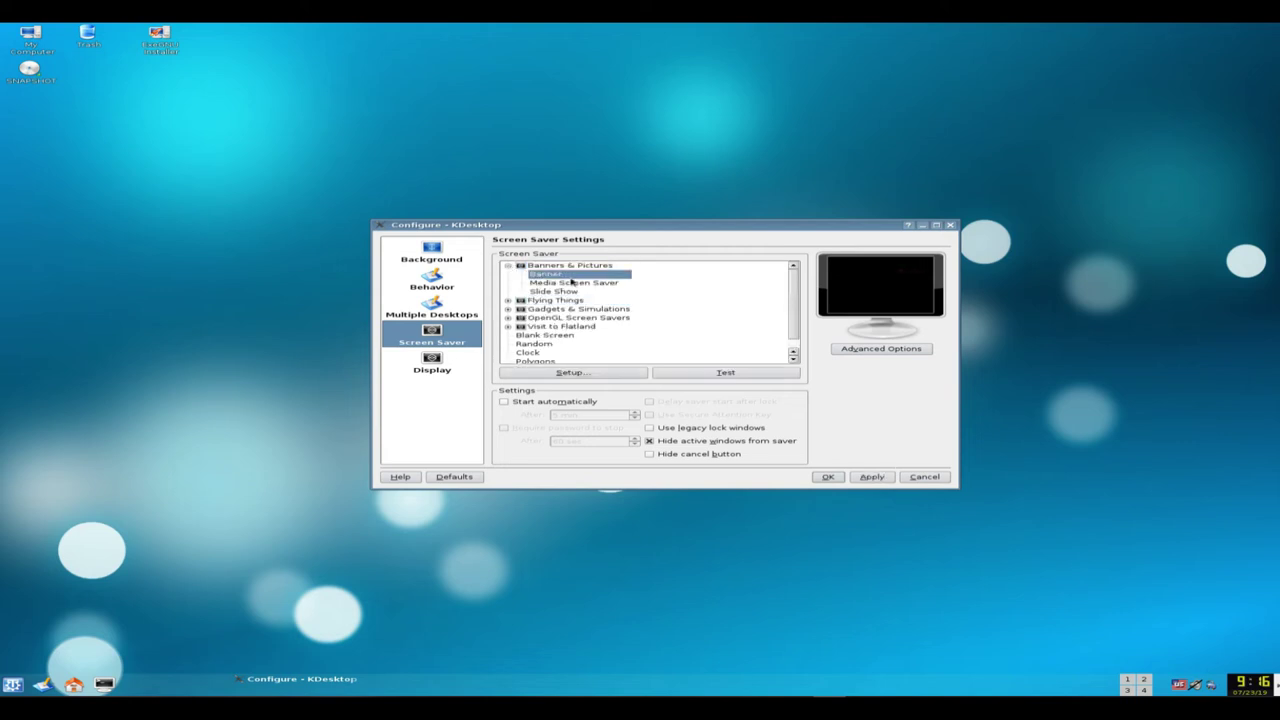
click(572, 283)
click(560, 291)
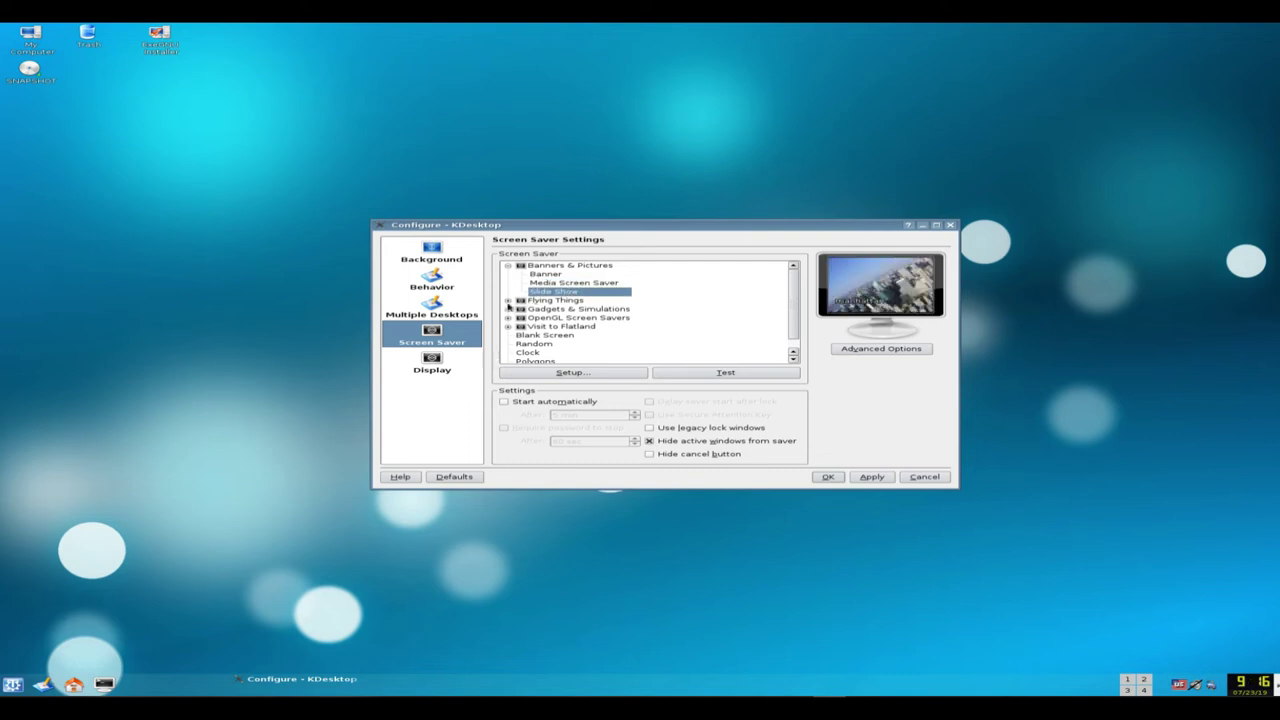
- Preview the Lines and Swarm screen savers from the Flying Things category
click(508, 300)
click(541, 309)
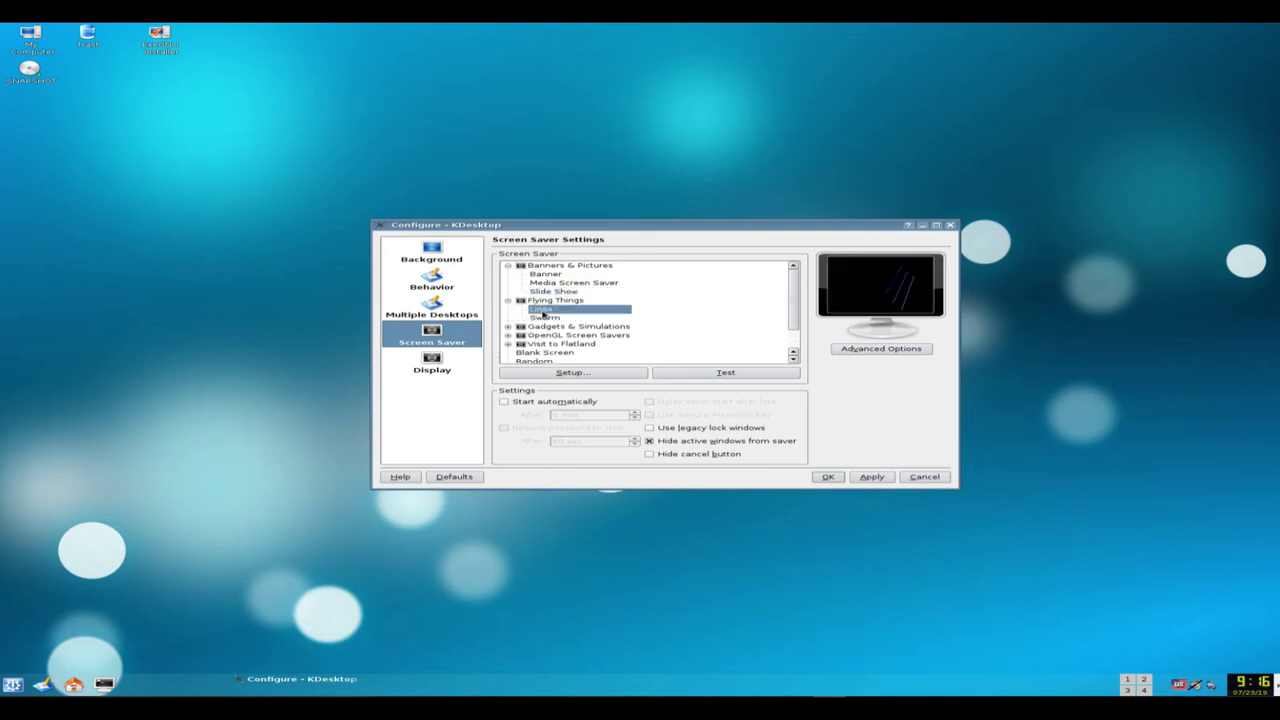
click(545, 318)
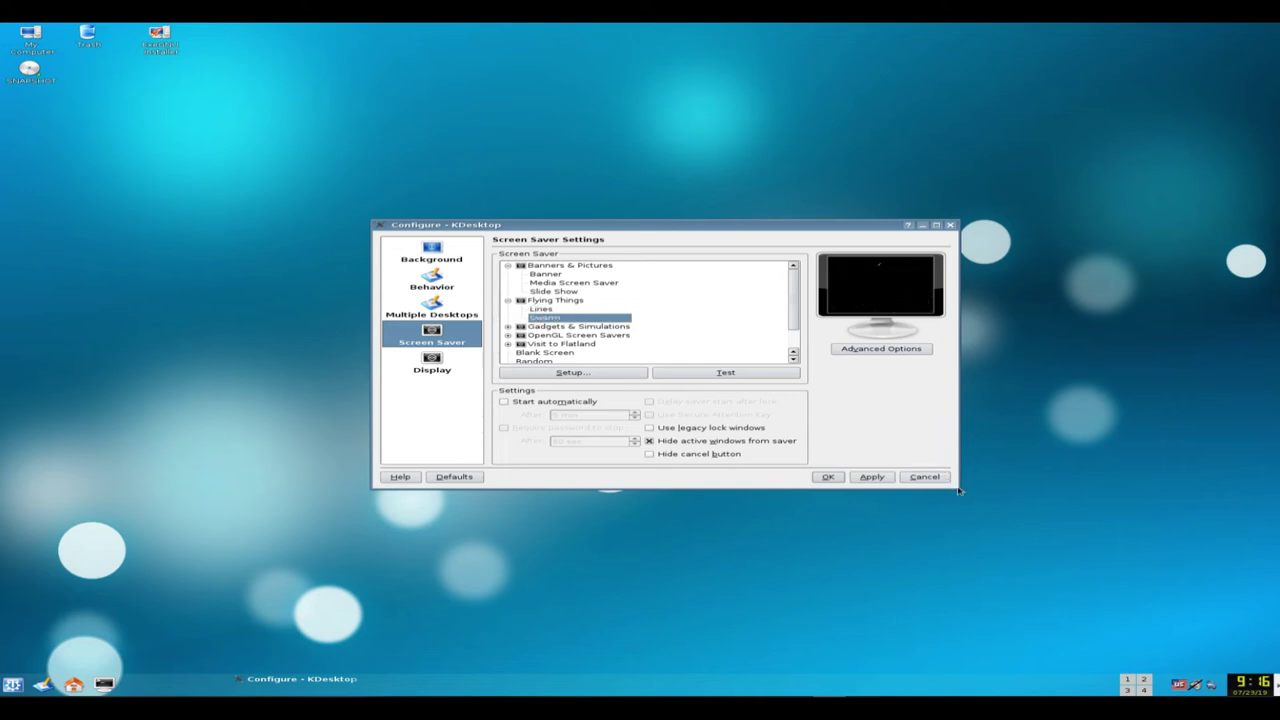
- Enlarge and reposition the configuration window, and preview the Virtual Machine and Lorenz Attractor screen savers under Gadgets & Simulations
drag(957, 489, 1043, 538)
drag(830, 230, 767, 92)
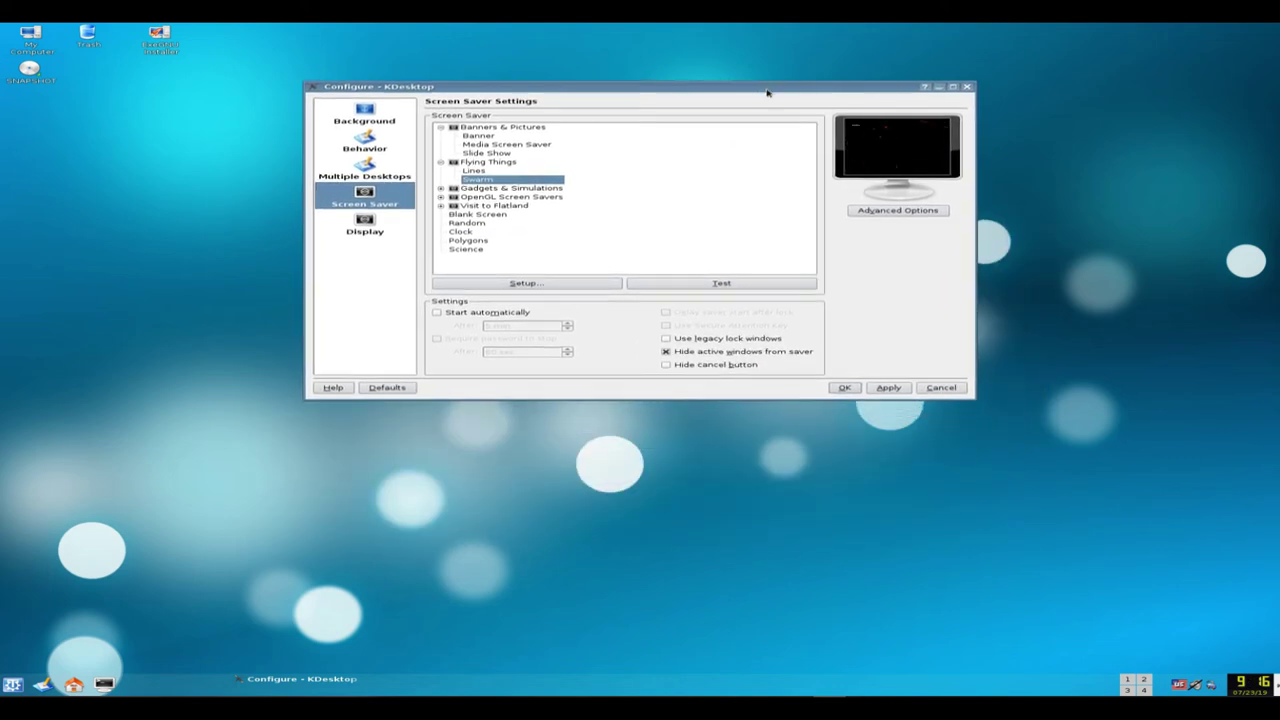
click(440, 189)
click(482, 205)
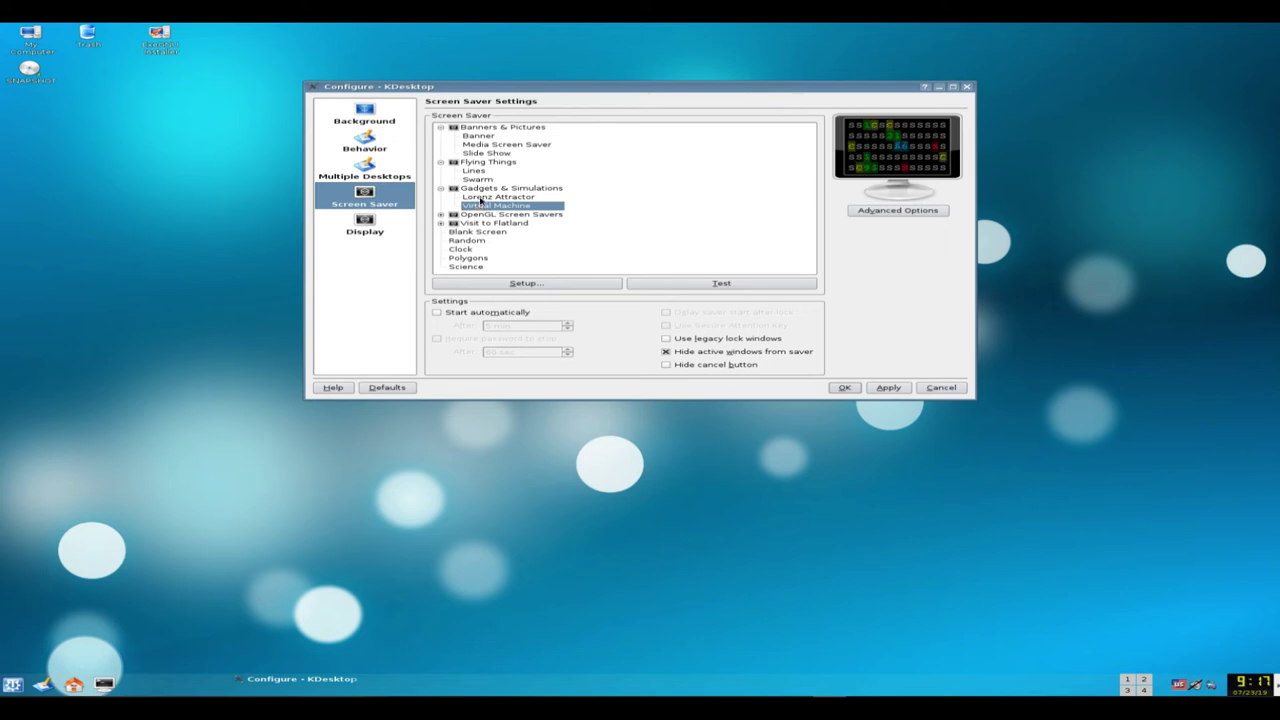
click(481, 197)
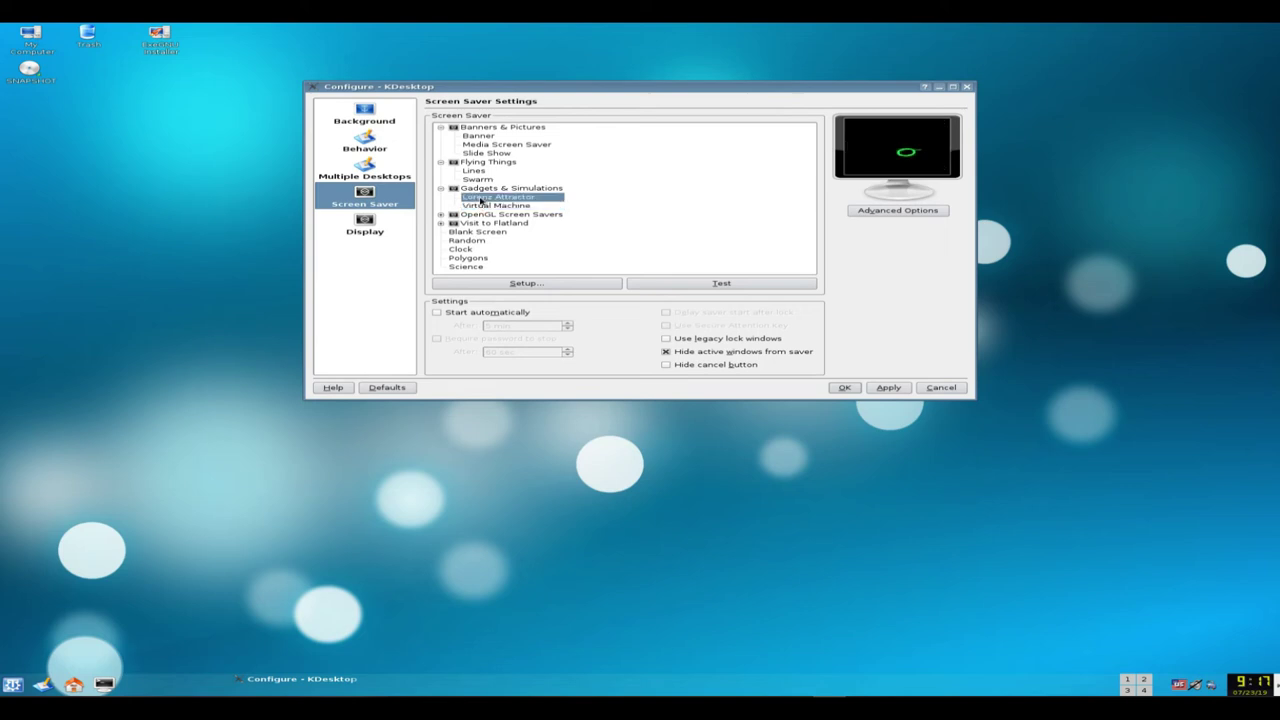
- Preview Virtual Machine again and the OpenGL screen savers Bitmap Flag, Euphoria, Fireworks 3D and Flux, and close the configuration without applying
click(441, 214)
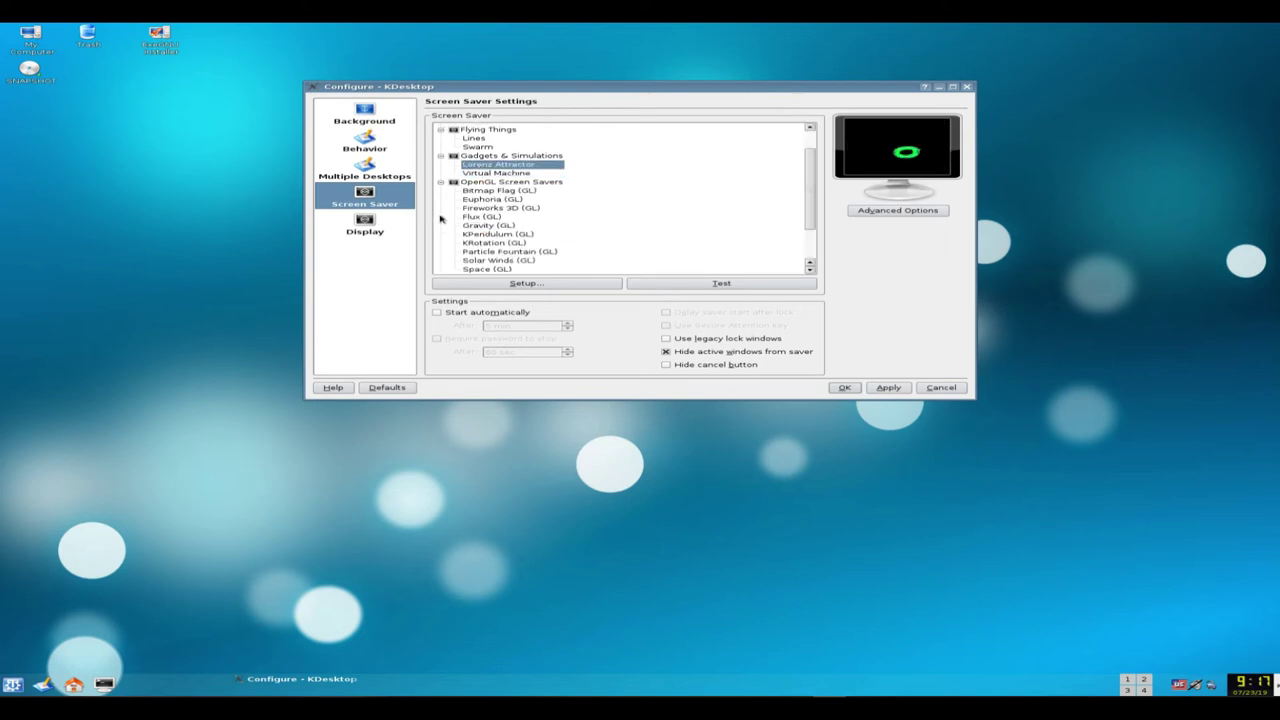
click(487, 174)
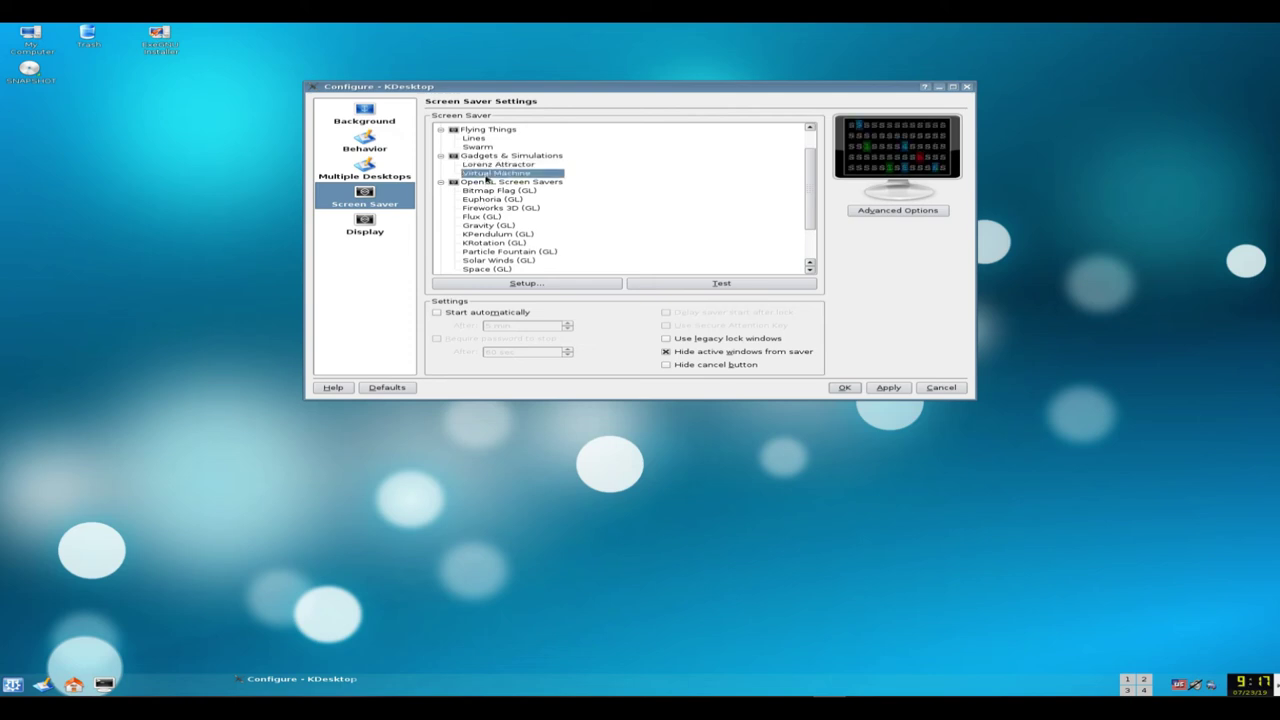
click(484, 192)
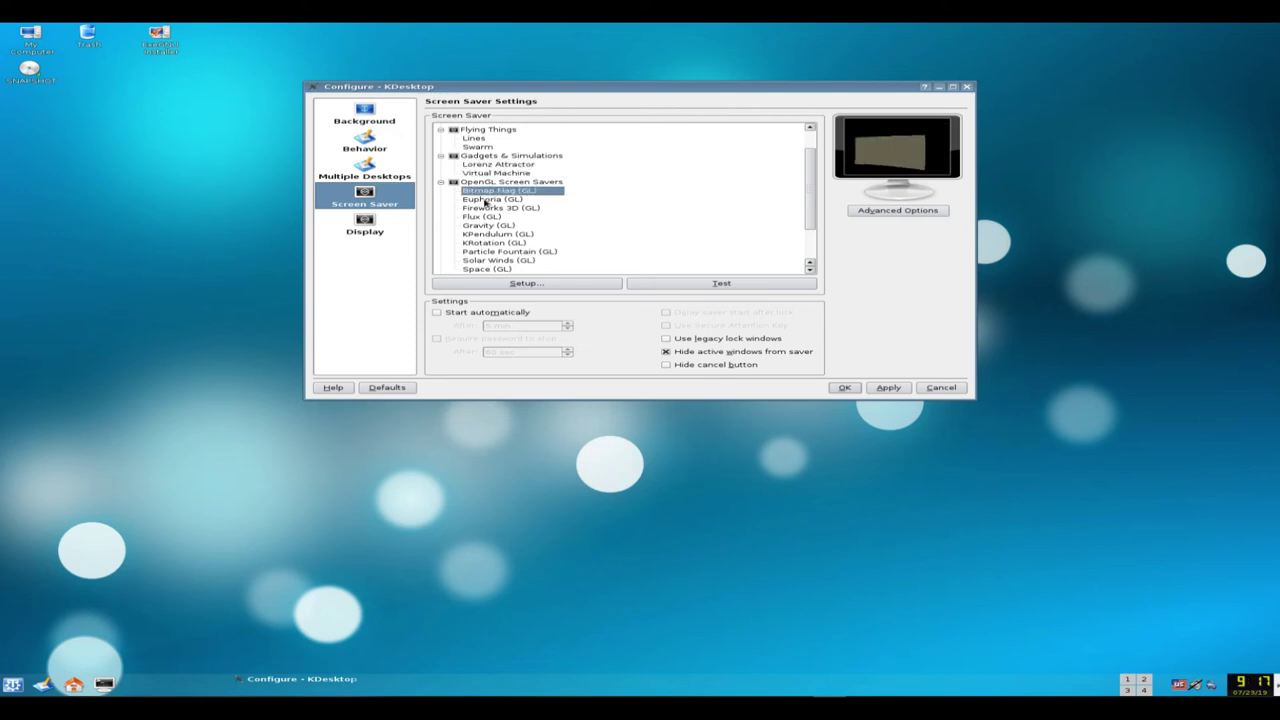
click(488, 200)
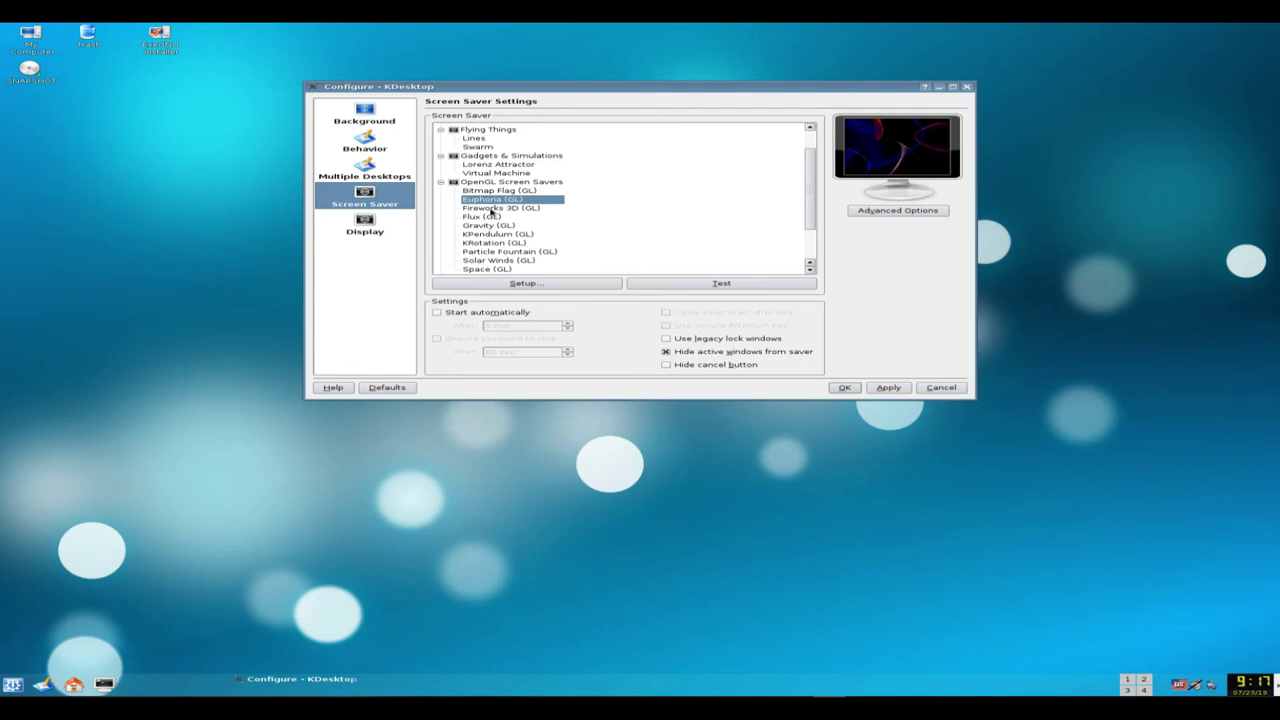
click(491, 209)
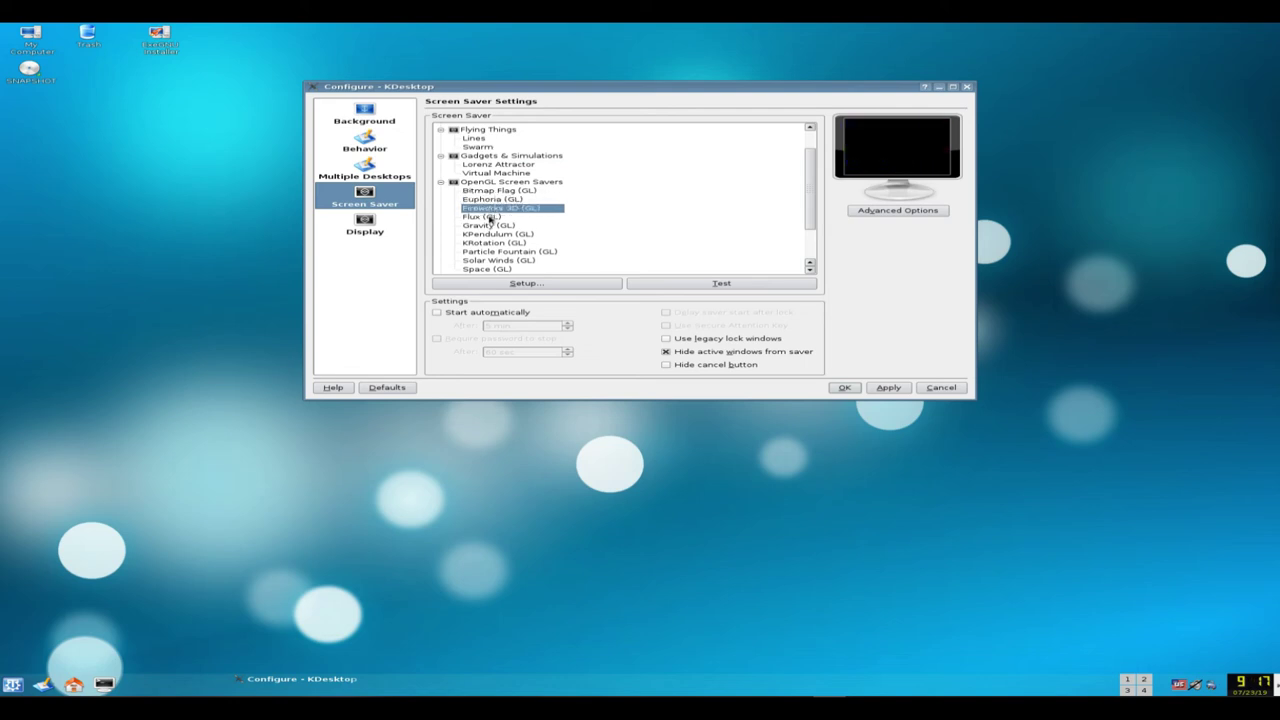
click(491, 217)
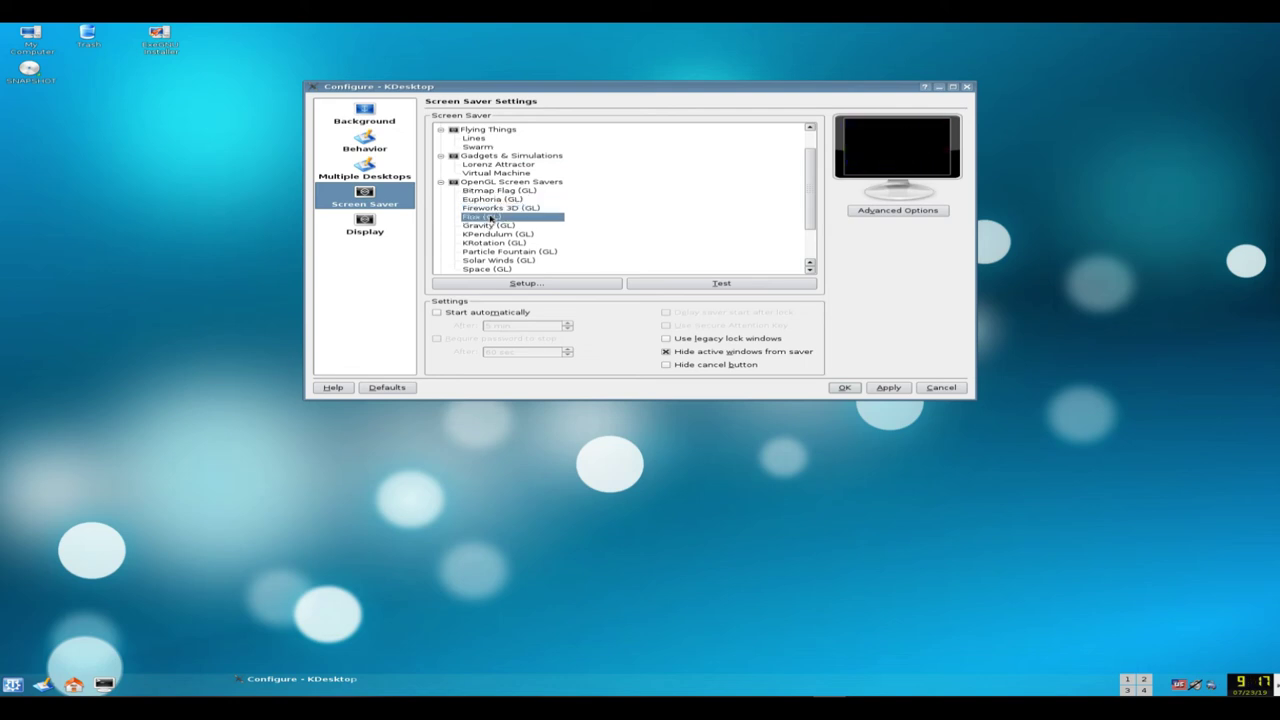
click(967, 88)
- Open a Konsole terminal, move it toward the middle of the desktop and enlarge its window
click(105, 683)
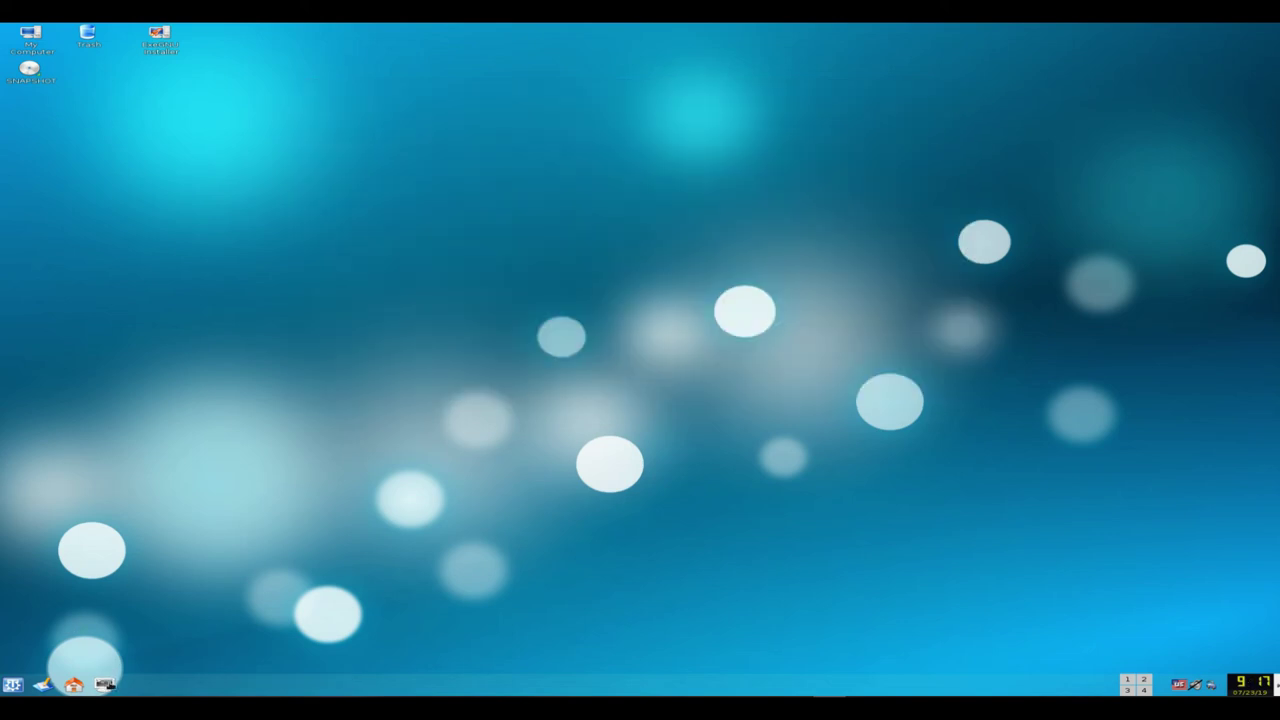
drag(318, 27, 615, 93)
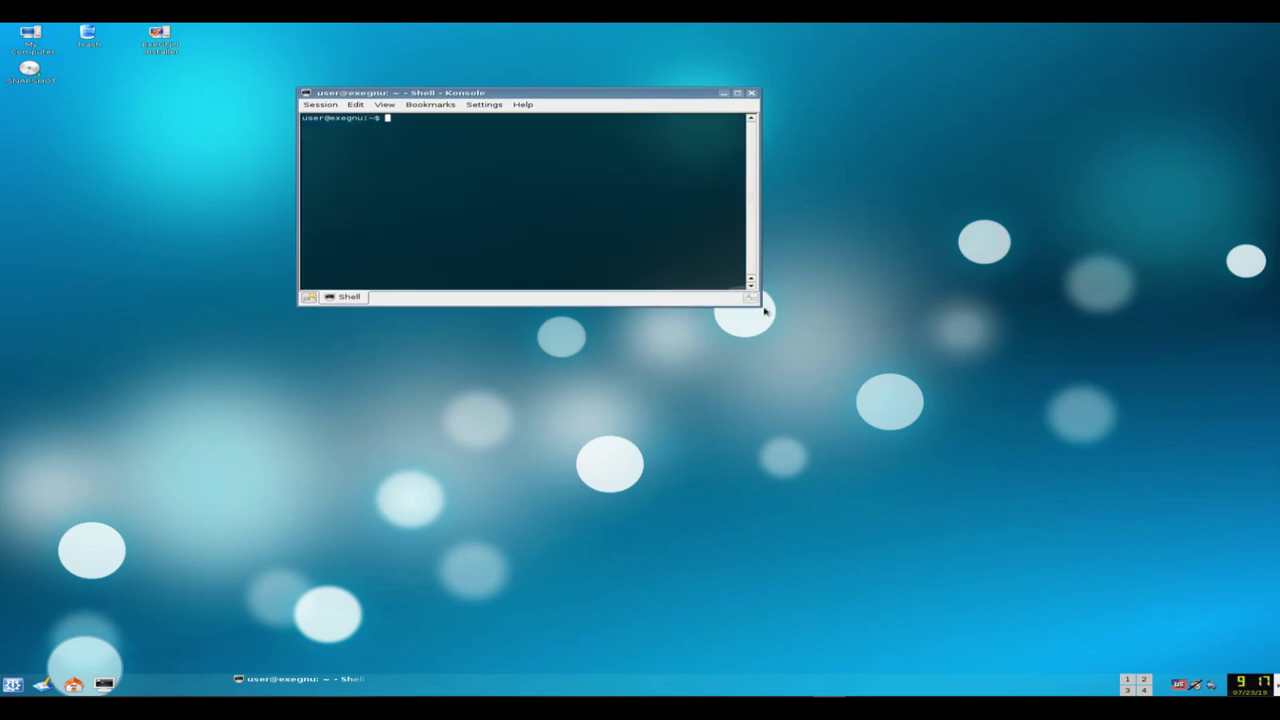
drag(755, 305, 1006, 430)
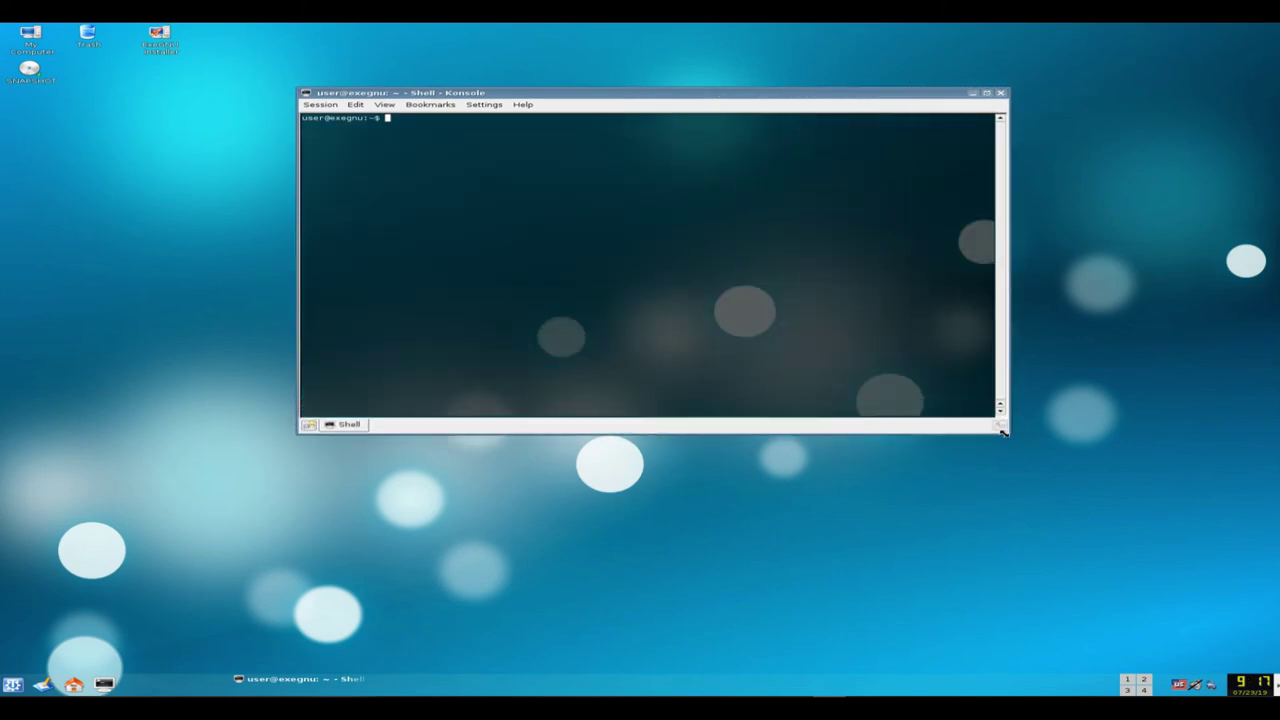
- View the About Konsole information in an enlarged dialog, including the authors and the full acknowledgements list, and close it
click(524, 106)
click(556, 155)
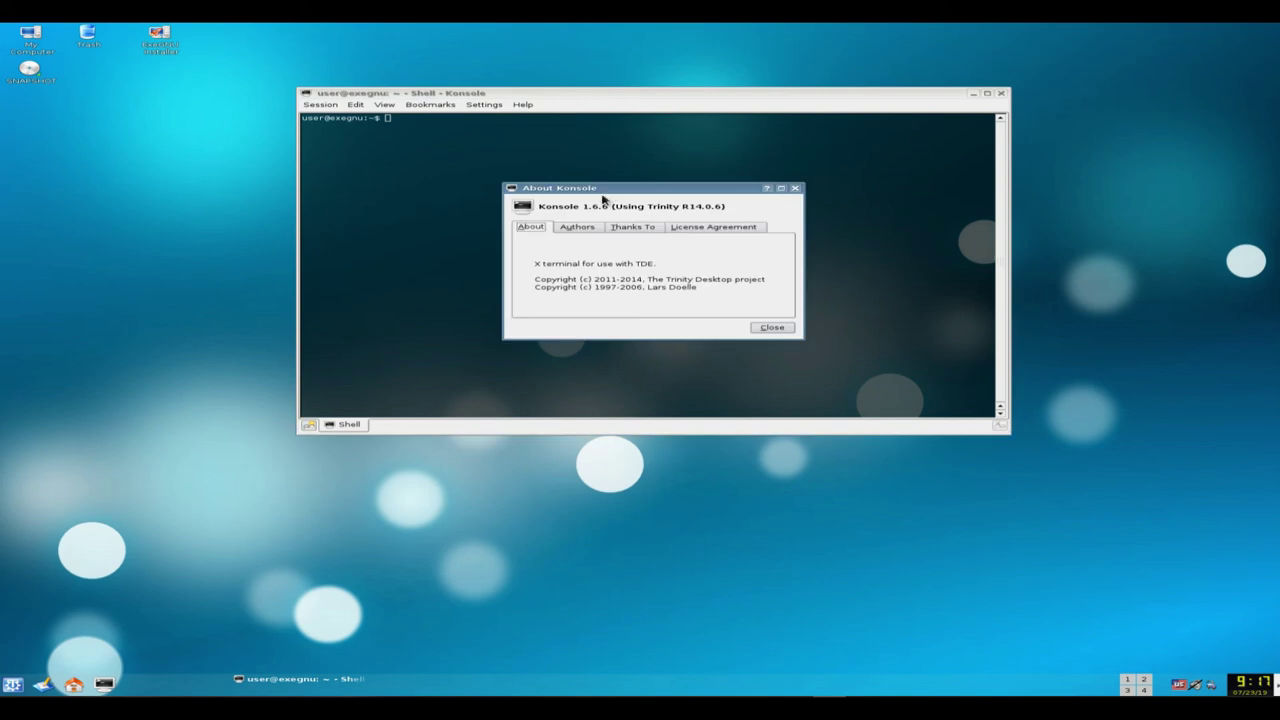
drag(804, 335, 1022, 516)
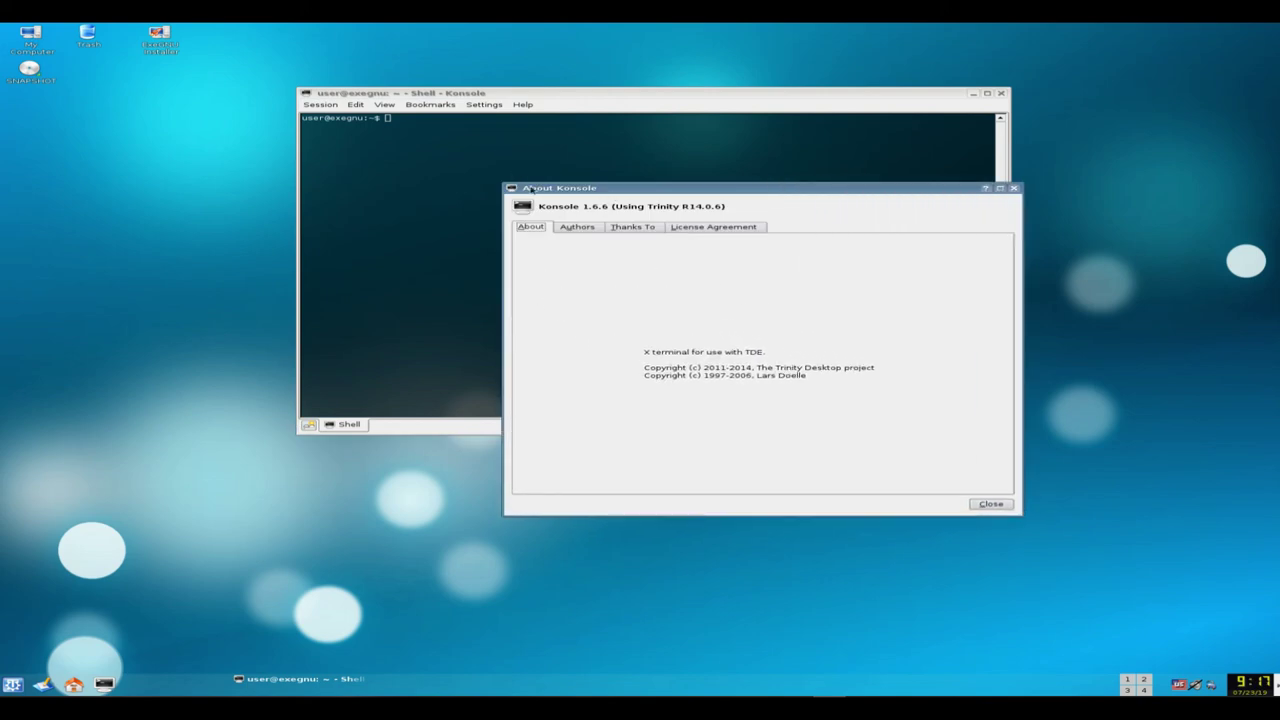
click(575, 228)
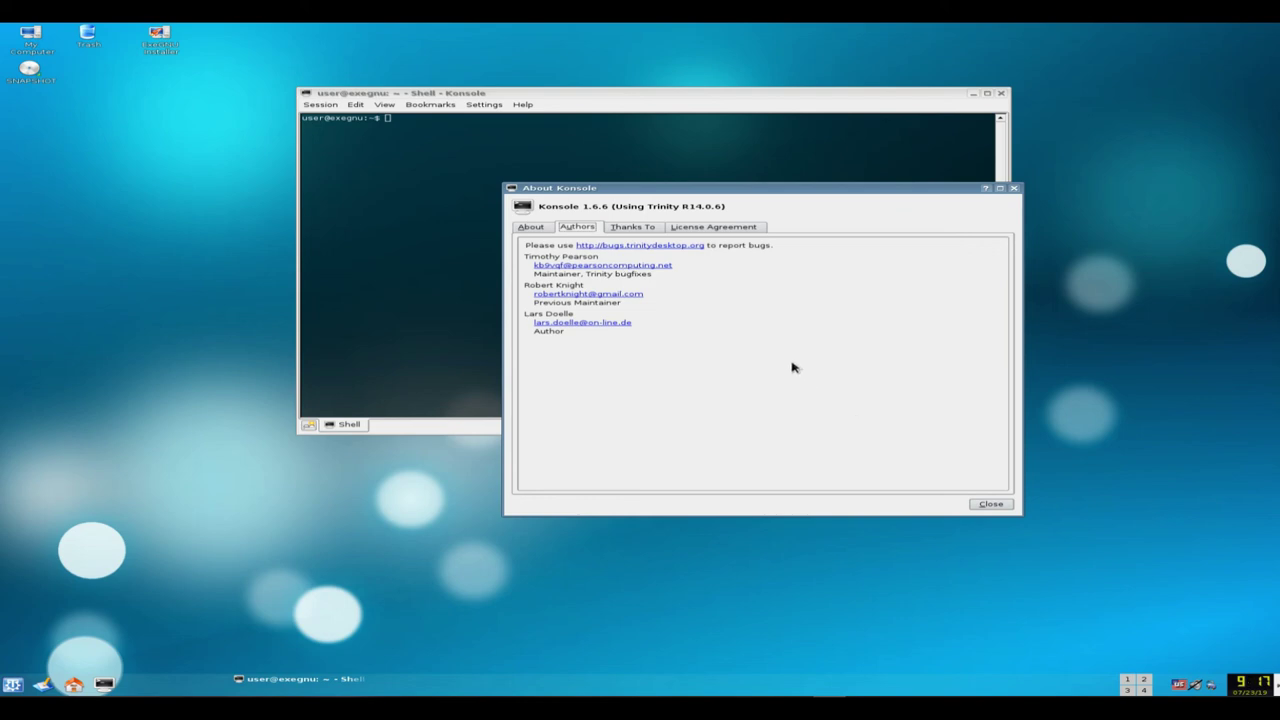
click(634, 228)
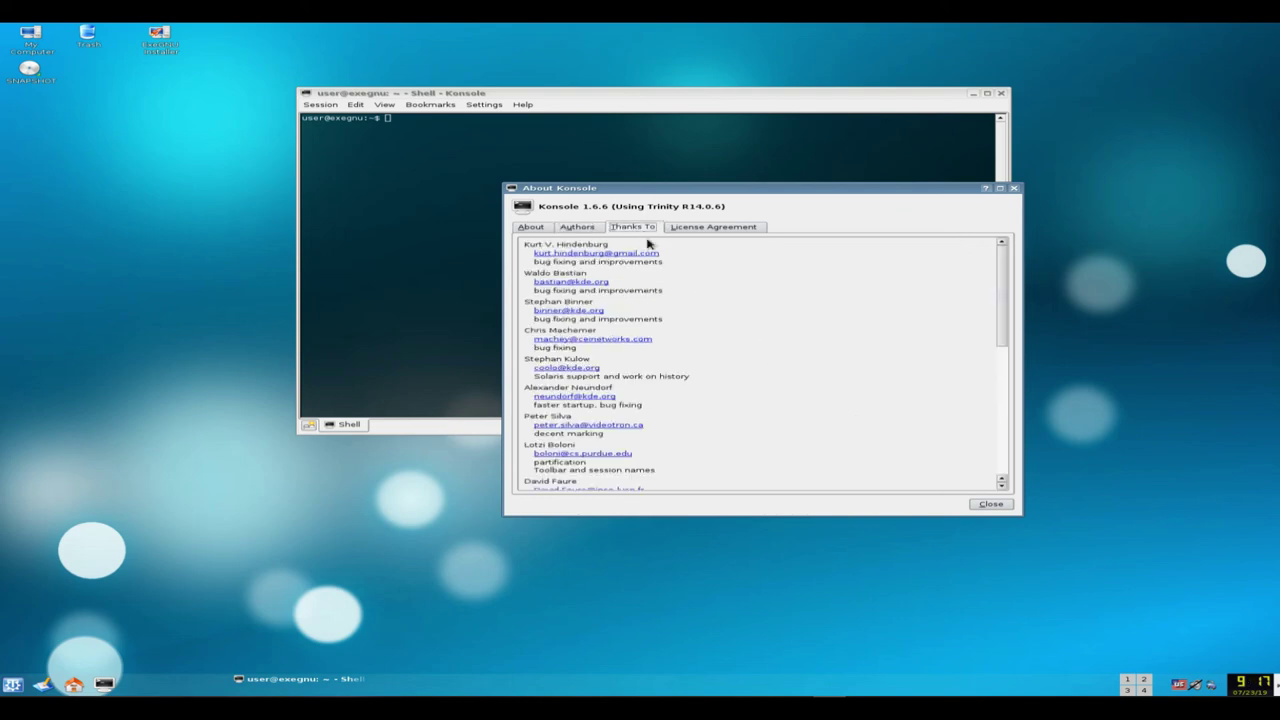
scroll(1004, 305, down, 5)
scroll(1006, 363, down, 6)
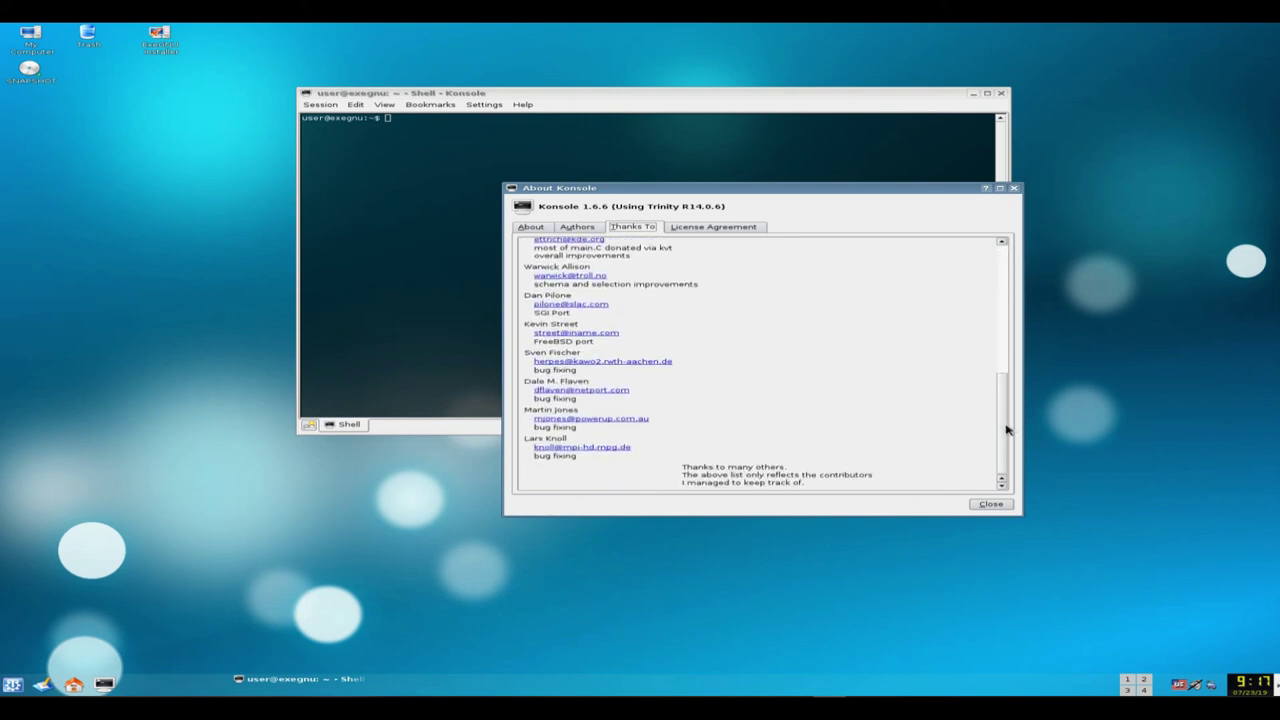
click(988, 505)
- Run uname -a and uname -r to print the system and kernel information, highlight the kernel release line, and close the terminal
text(uname -a)
key(Return)
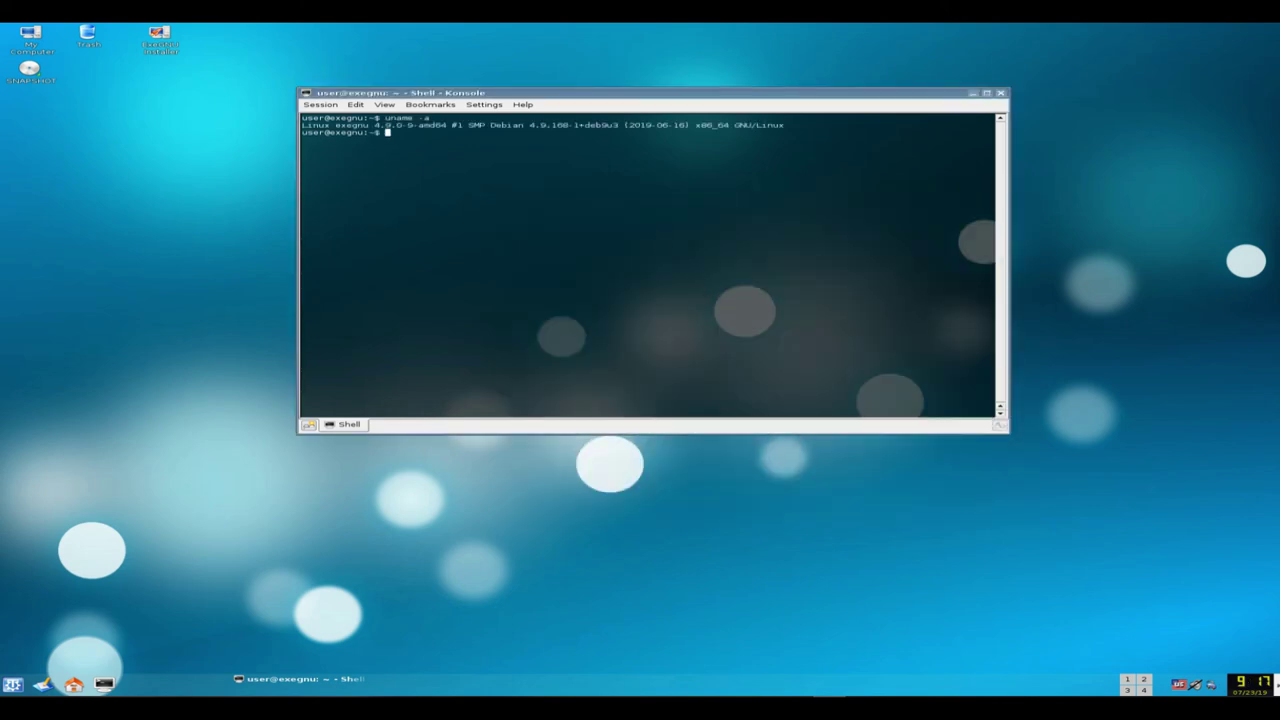
text(uname -r)
key(Return)
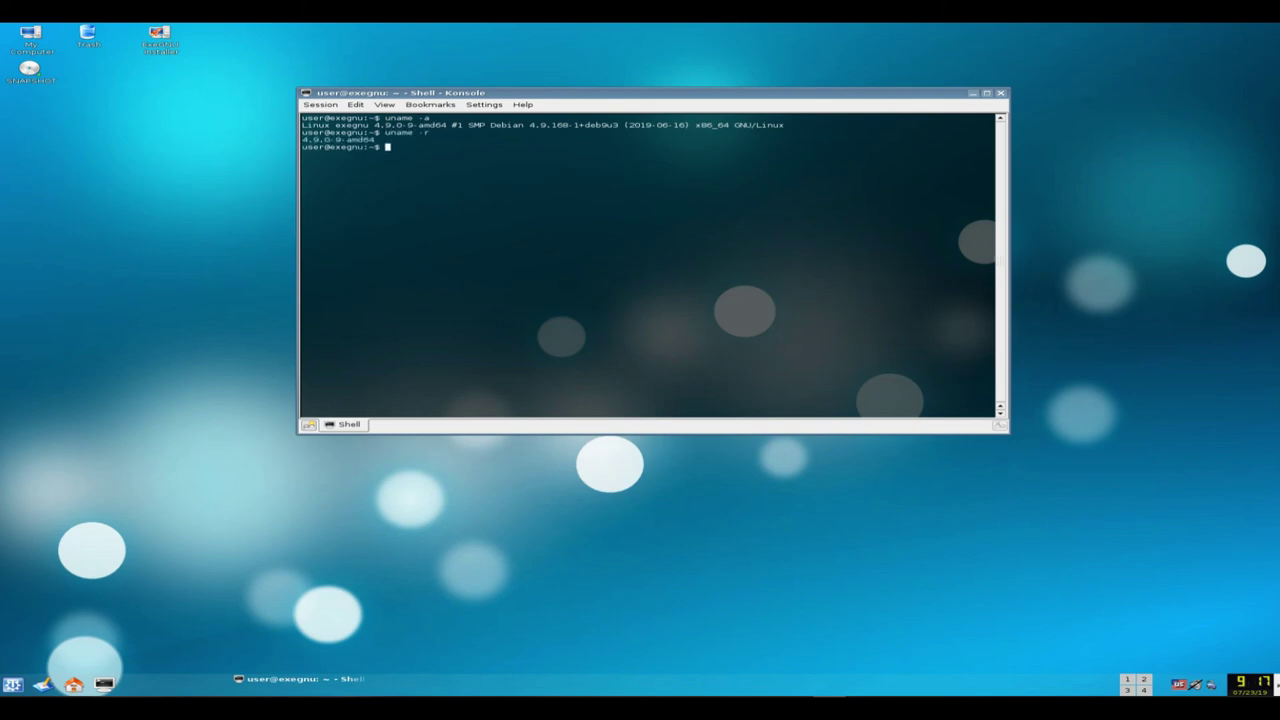
drag(368, 140, 291, 145)
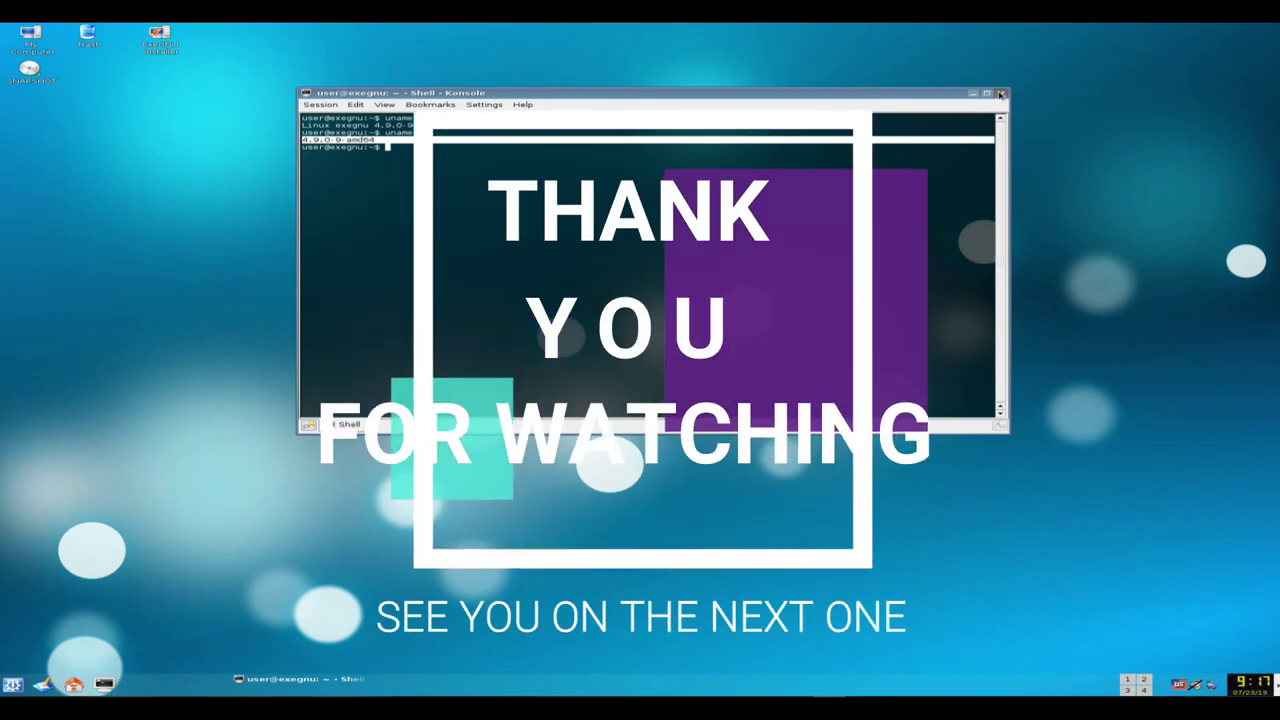
key(alt+F4)
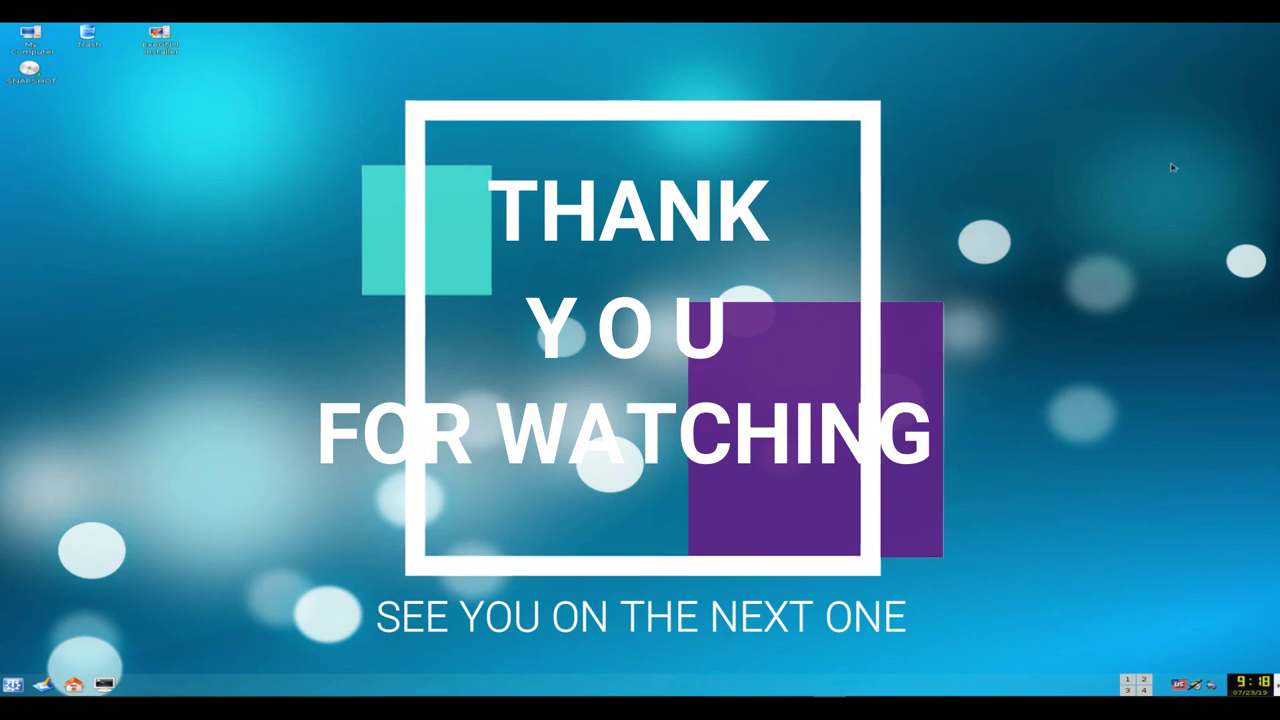